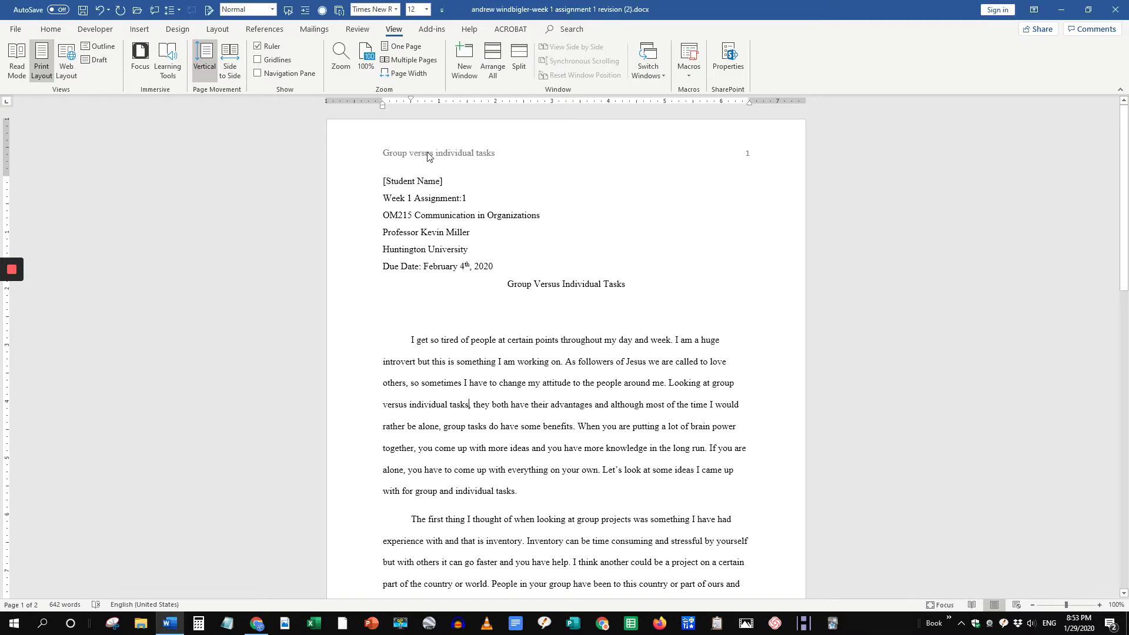
Step: Change the running header text "Group versus individual tasks" to uppercase and return to the document body
{"action": "double_click", "coordinate": [427, 154]}
{"action": "double_click", "coordinate": [428, 154]}
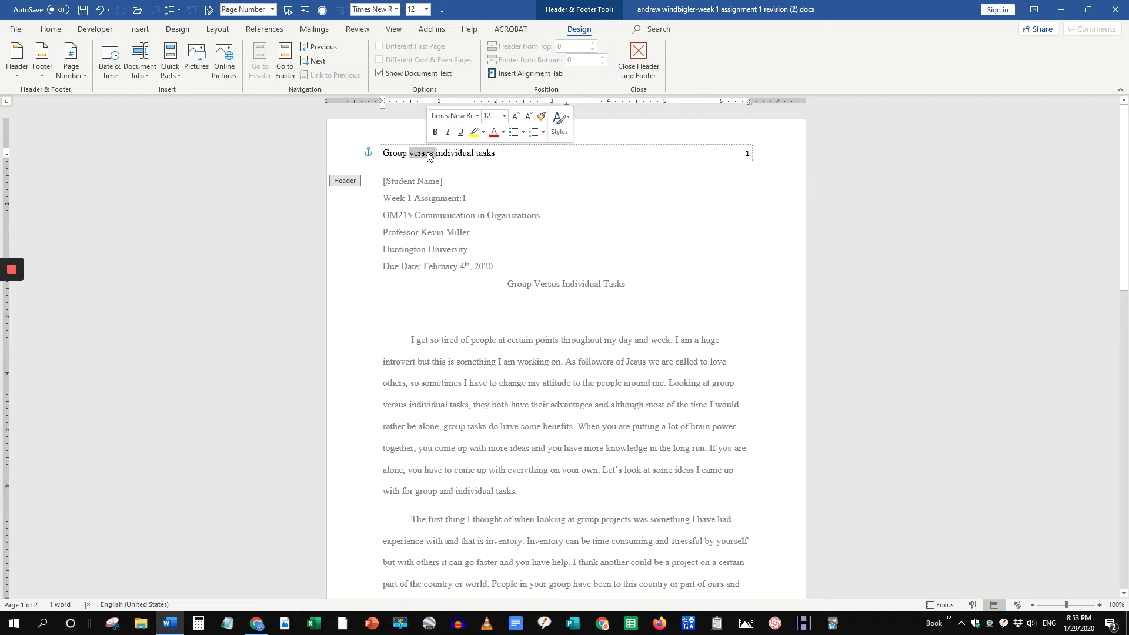
{"action": "double_click", "coordinate": [428, 155]}
{"action": "left_click_drag", "start_coordinate": [508, 152], "coordinate": [383, 153]}
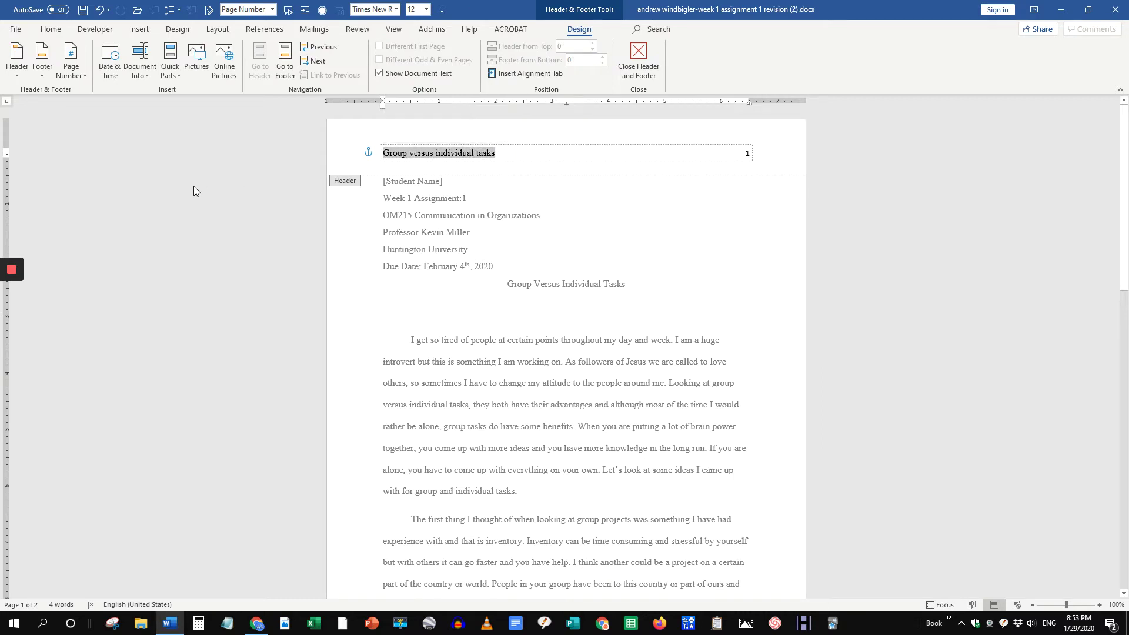
{"action": "left_click", "coordinate": [51, 30]}
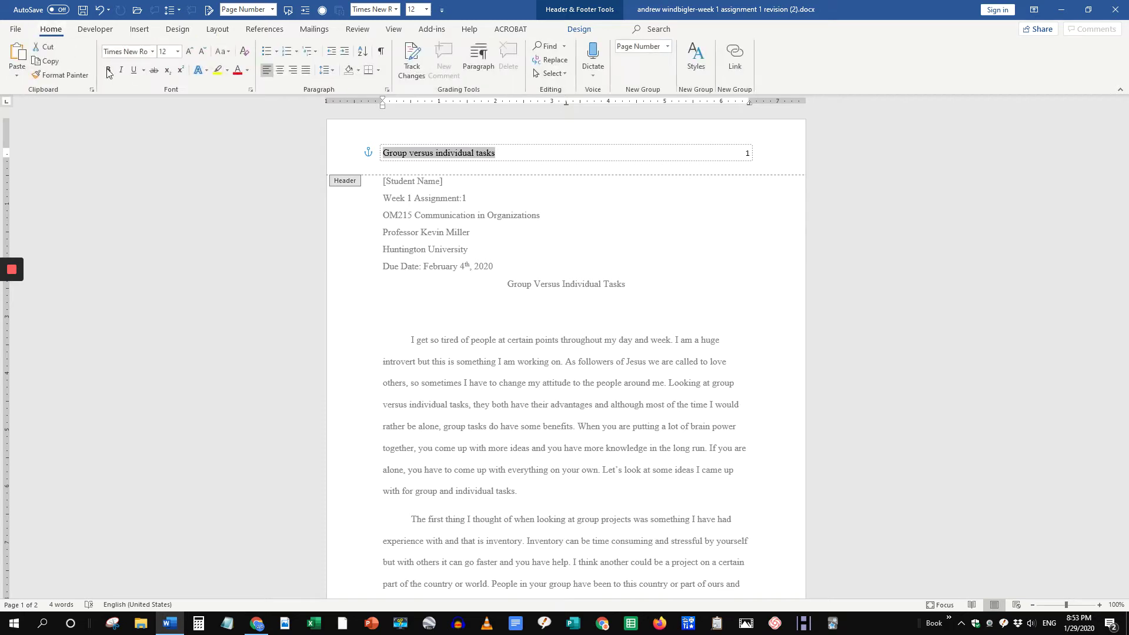
{"action": "left_click", "coordinate": [229, 52]}
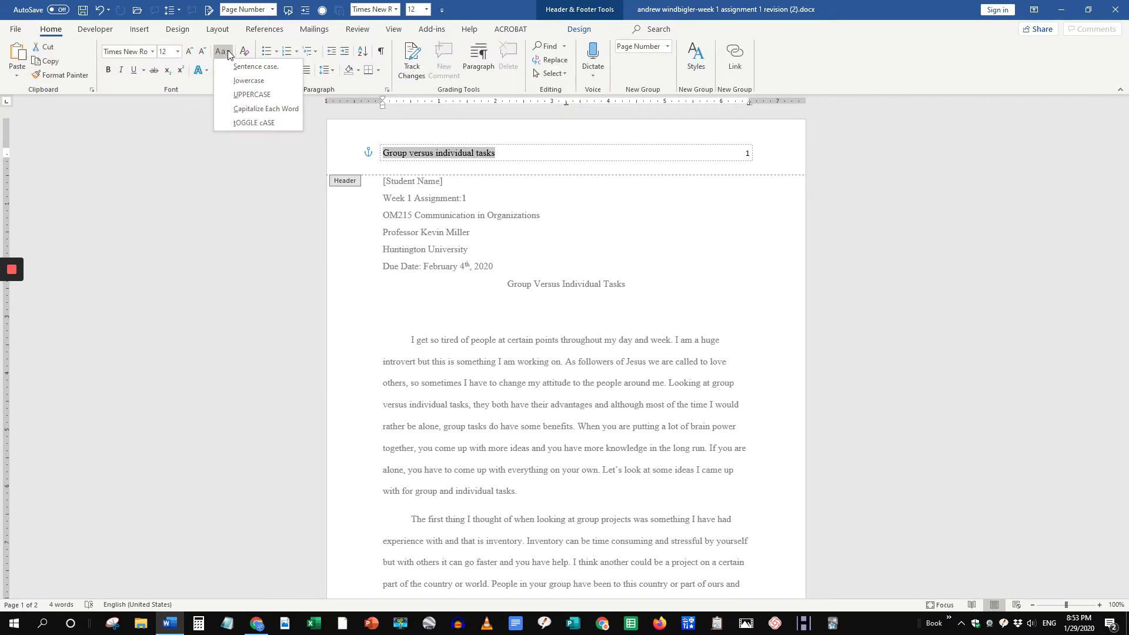
{"action": "left_click", "coordinate": [252, 96]}
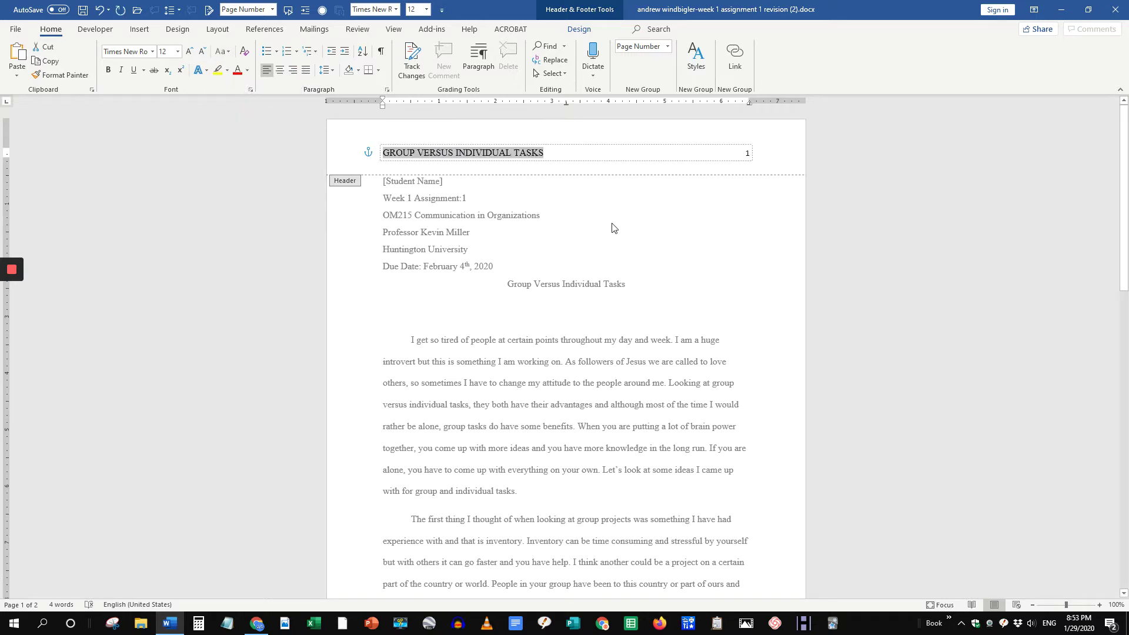
{"action": "left_click", "coordinate": [579, 154]}
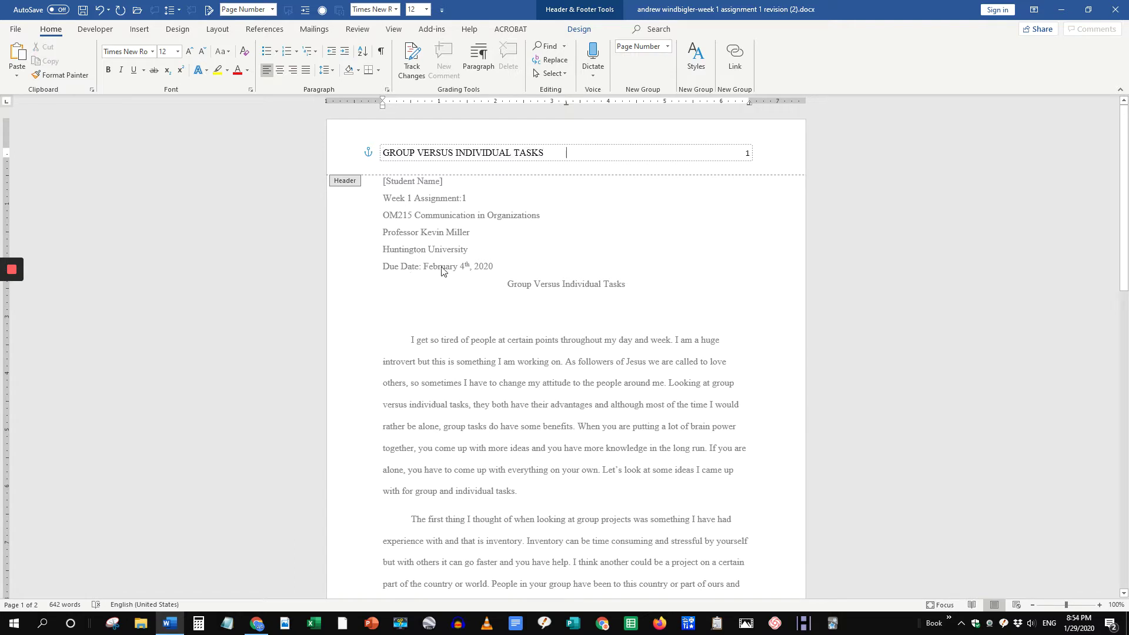
{"action": "double_click", "coordinate": [628, 229]}
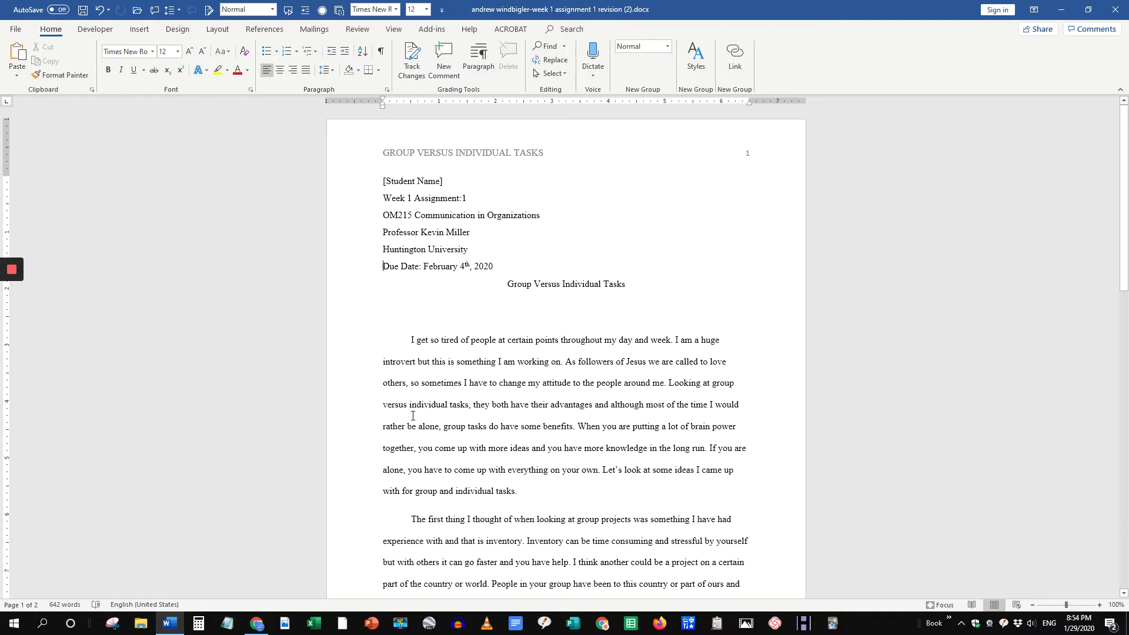
Step: Remove the "Due Date:" label from the date line in the heading block
{"action": "key", "text": "Delete"}
{"action": "key", "text": "Delete"}
{"action": "key", "text": "Delete"}
{"action": "key", "text": "Delete"}
{"action": "key", "text": "Delete"}
{"action": "key", "text": "Delete"}
{"action": "key", "text": "Delete"}
{"action": "key", "text": "Delete"}
{"action": "key", "text": "Delete"}
{"action": "key", "text": "Delete"}
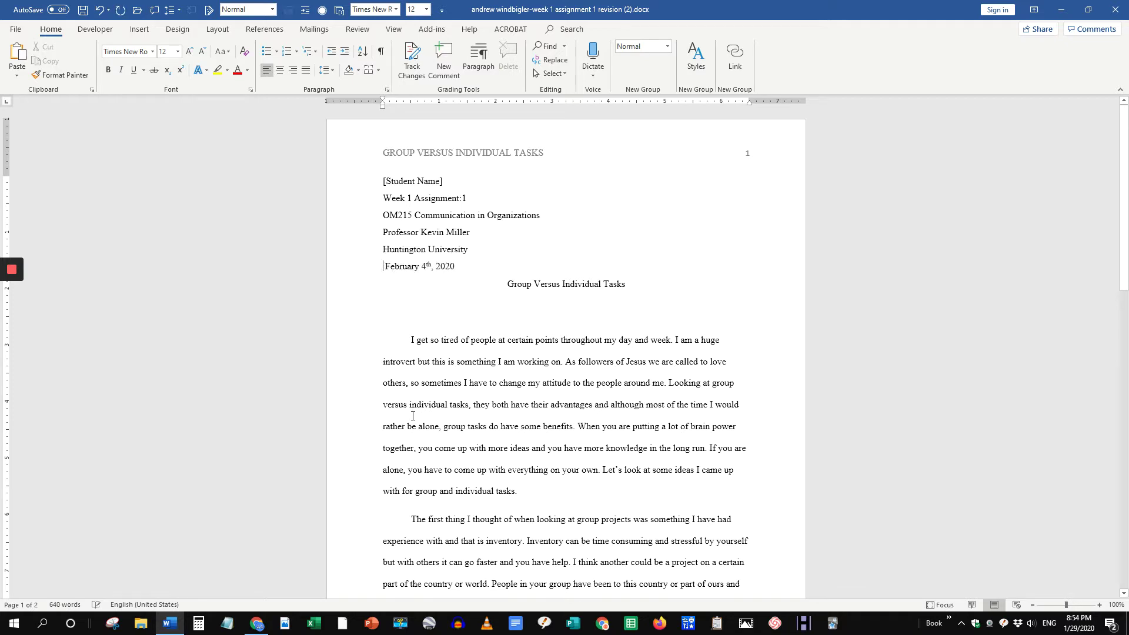
{"action": "key", "text": "Delete"}
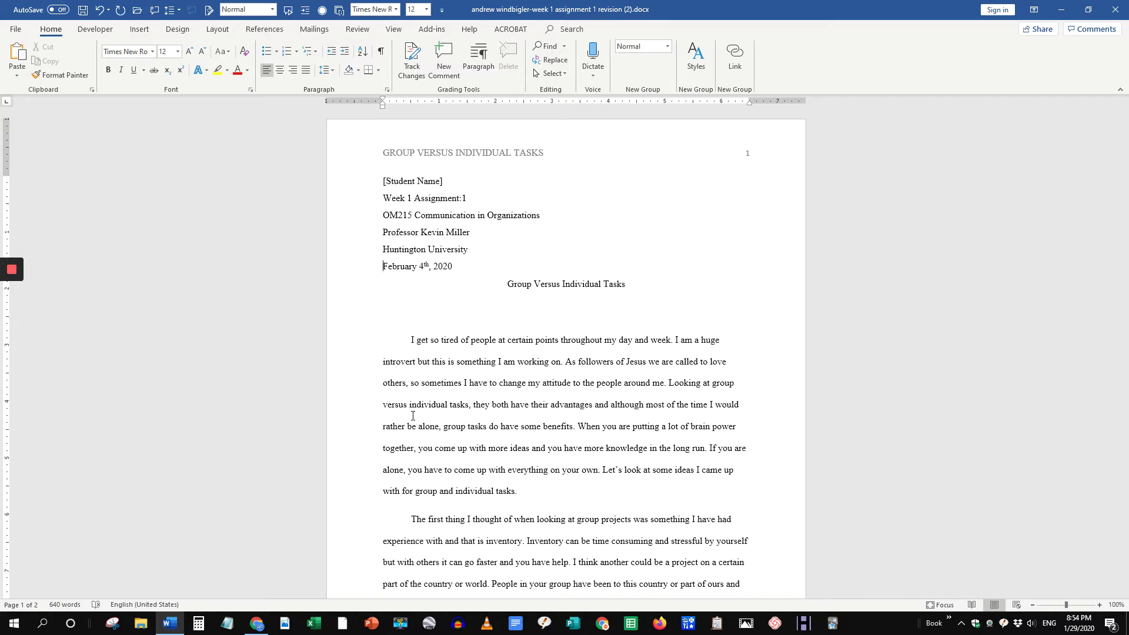
Step: Rewrite the date in the heading block in day-first form as "4 February 2020"
{"action": "type", "text": "4"}
{"action": "key", "text": "Delete"}
{"action": "key", "text": "Delete"}
{"action": "key", "text": "Delete"}
{"action": "key", "text": "Delete"}
{"action": "key", "text": "Delete"}
Step: Examine the paragraph spacing settings of the centered title and the course line without changing them
{"action": "key", "text": "Down"}
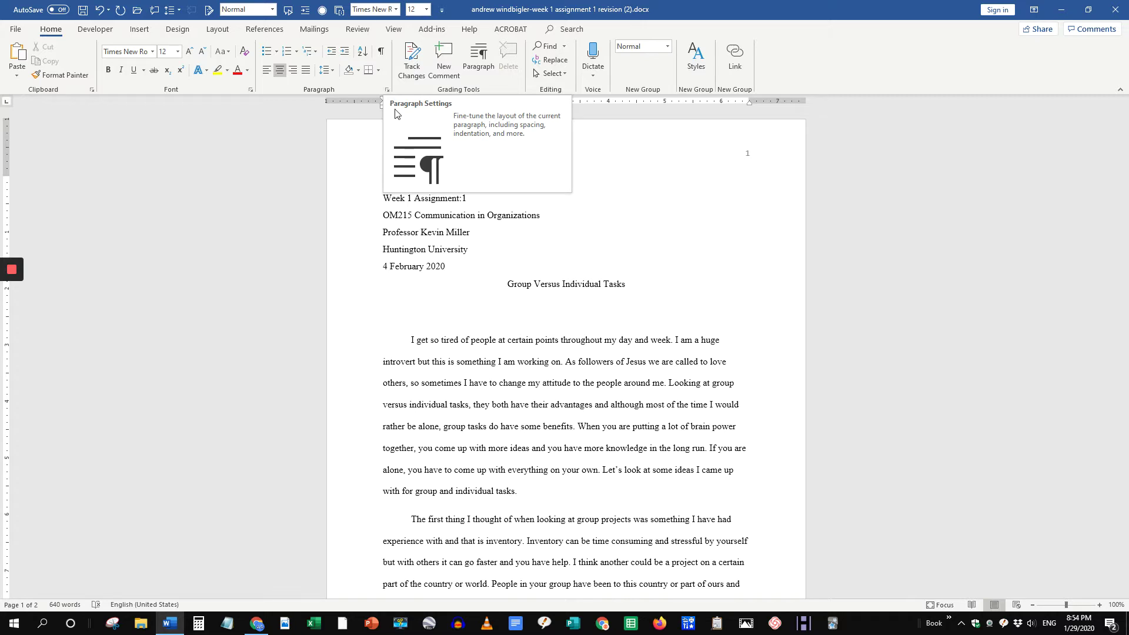
{"action": "left_click", "coordinate": [387, 88]}
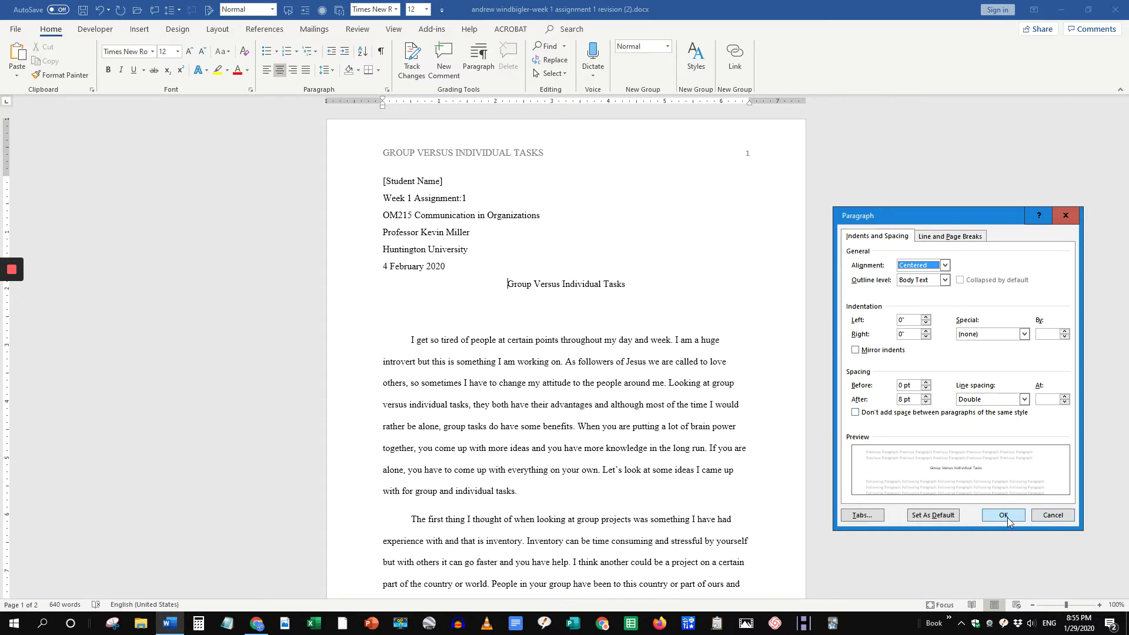
{"action": "left_click", "coordinate": [1065, 216]}
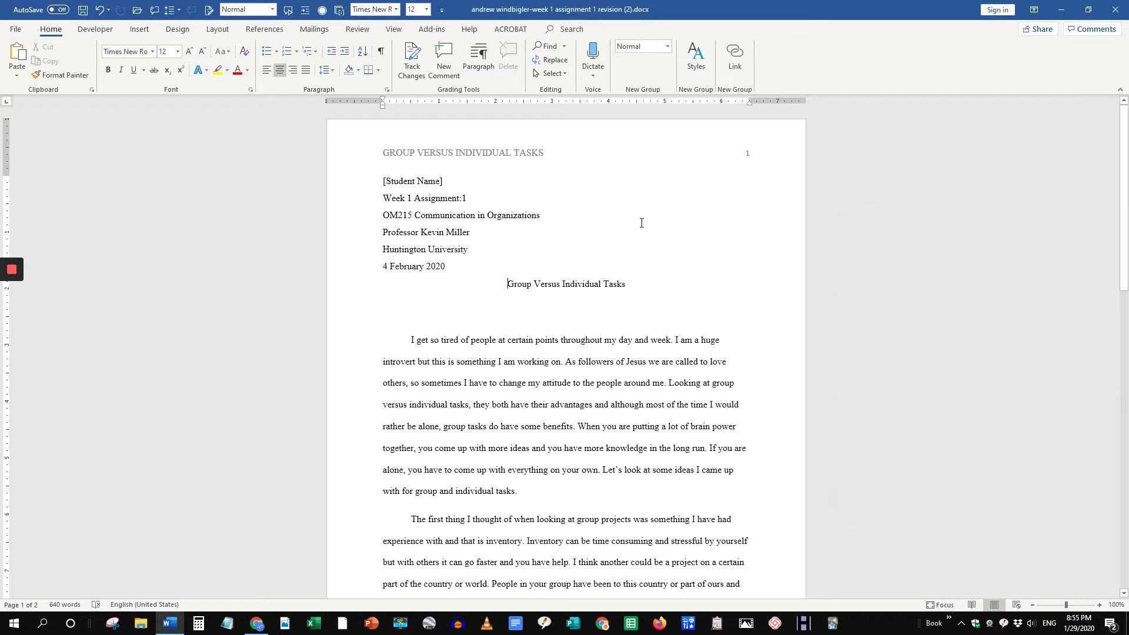
{"action": "left_click", "coordinate": [426, 214]}
{"action": "right_click", "coordinate": [424, 217]}
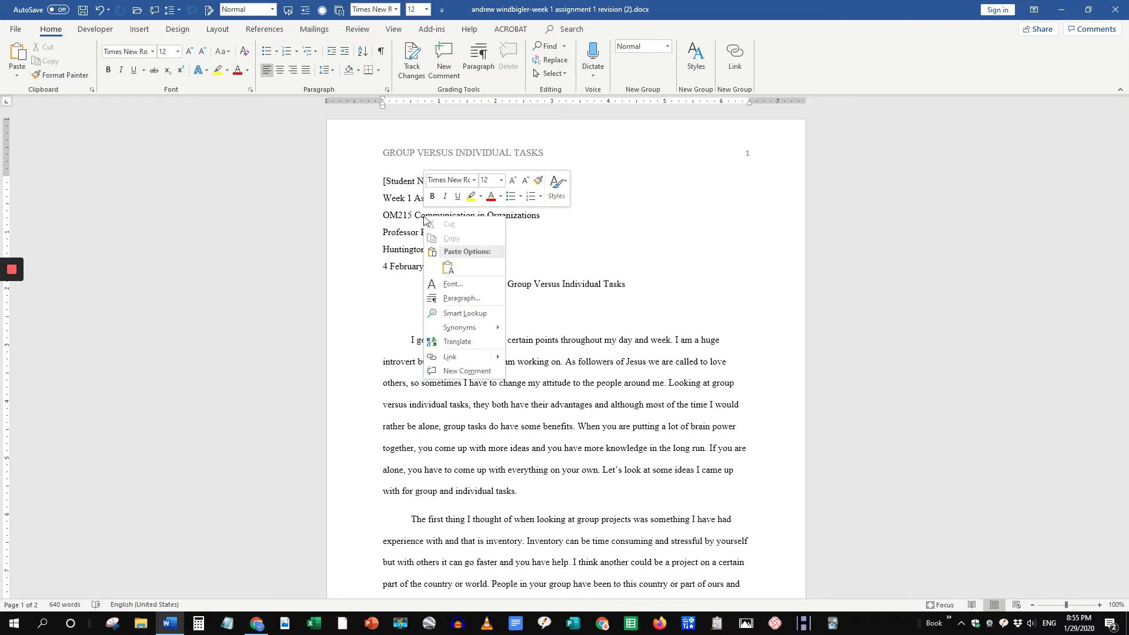
{"action": "left_click", "coordinate": [457, 300]}
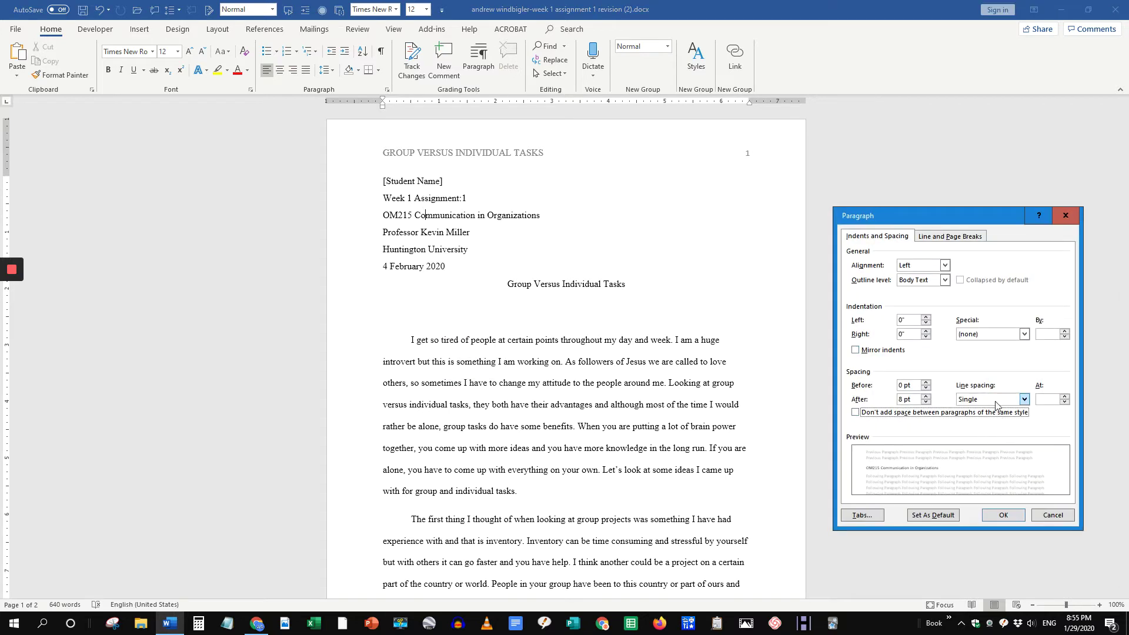
{"action": "left_click", "coordinate": [1064, 215]}
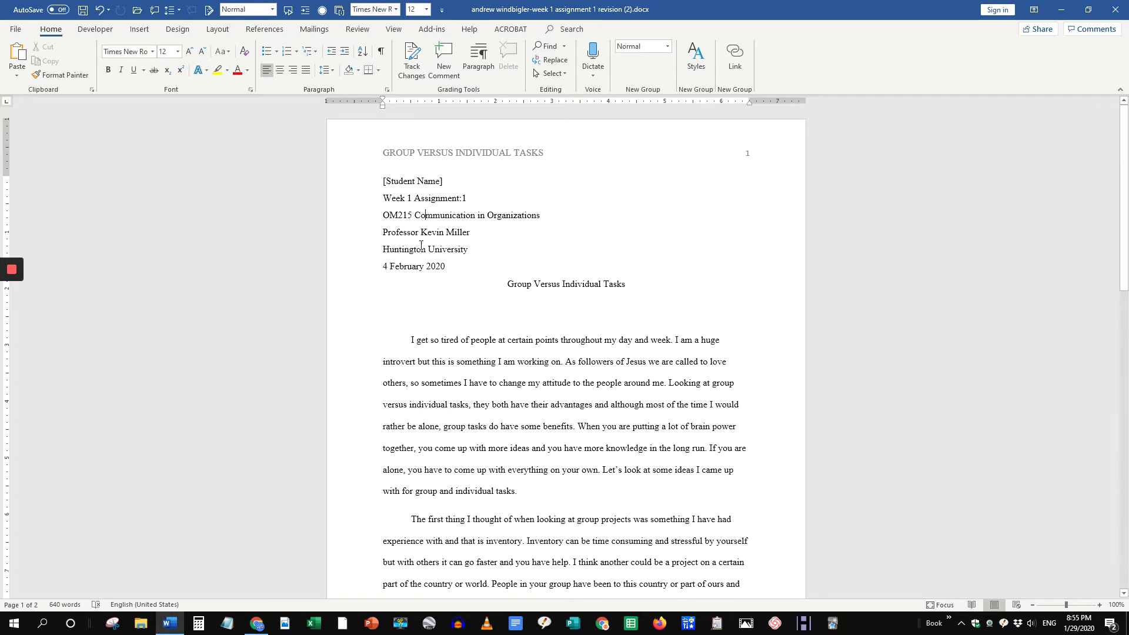
{"action": "left_click", "coordinate": [327, 72]}
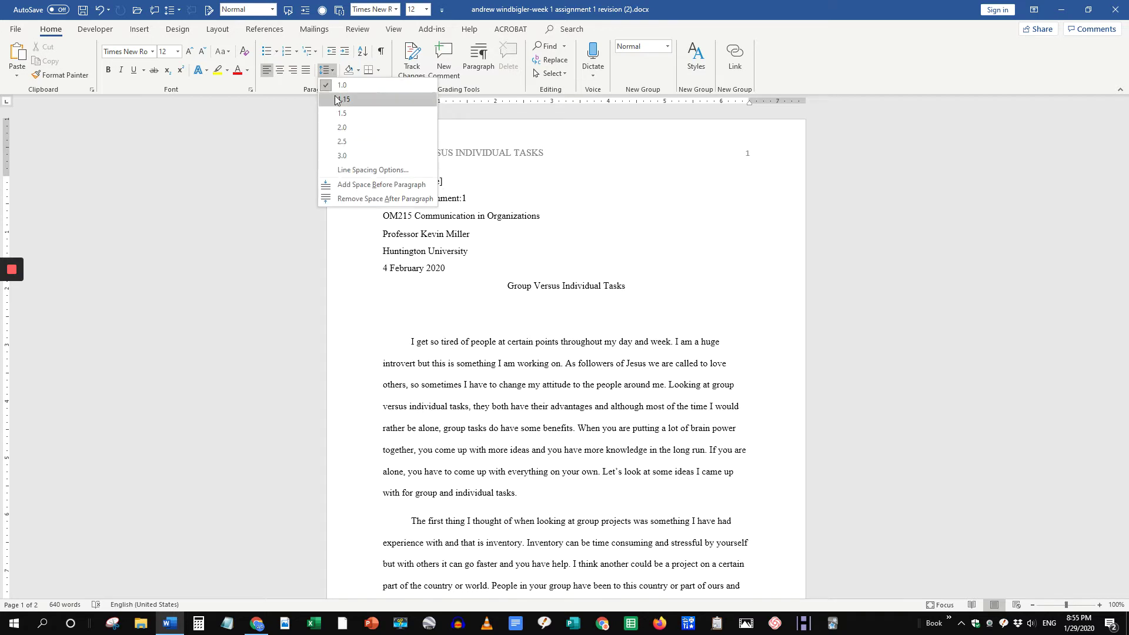
{"action": "left_click", "coordinate": [361, 172]}
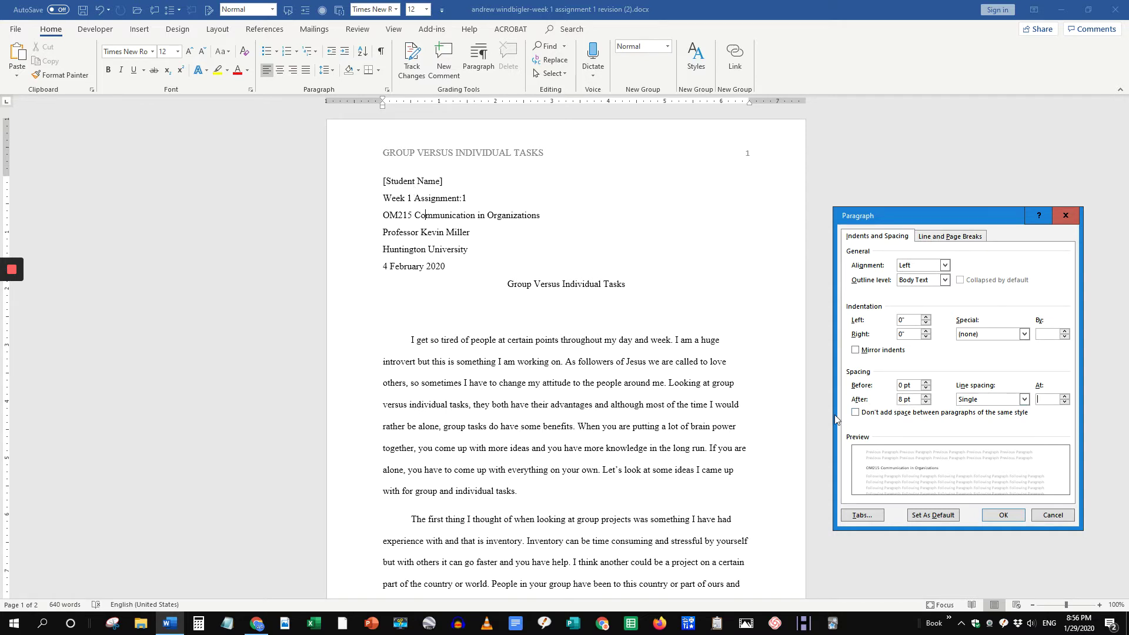
{"action": "left_click", "coordinate": [1044, 519]}
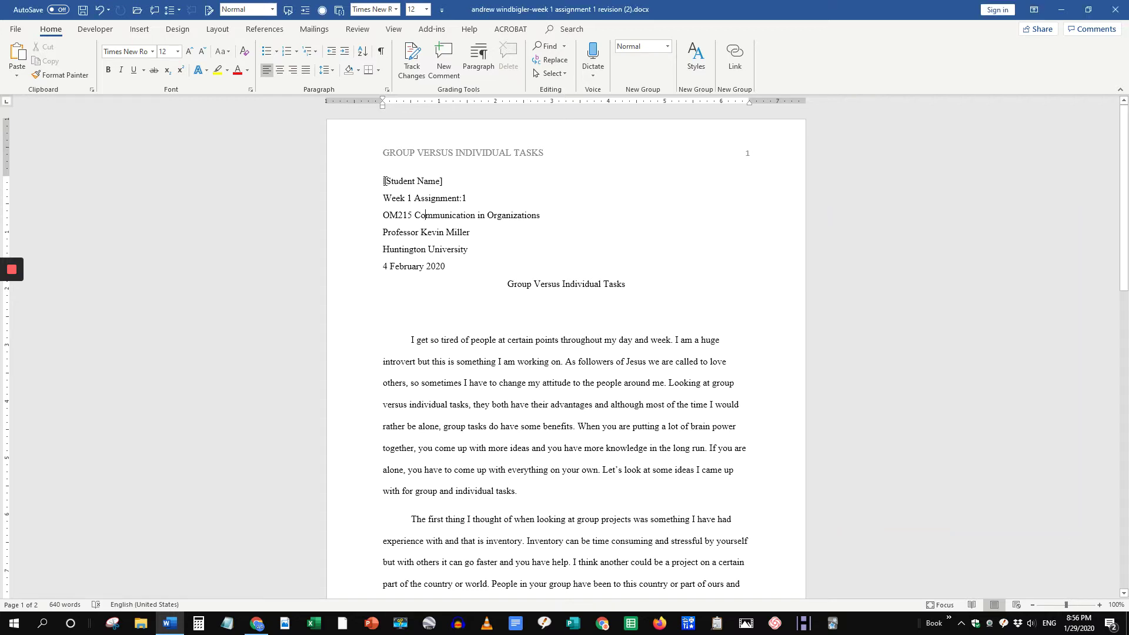
Step: Set the heading block, from the student name through the date, to 0 pt spacing after and double line spacing
{"action": "left_click_drag", "start_coordinate": [383, 183], "coordinate": [472, 269]}
{"action": "left_click", "coordinate": [387, 90]}
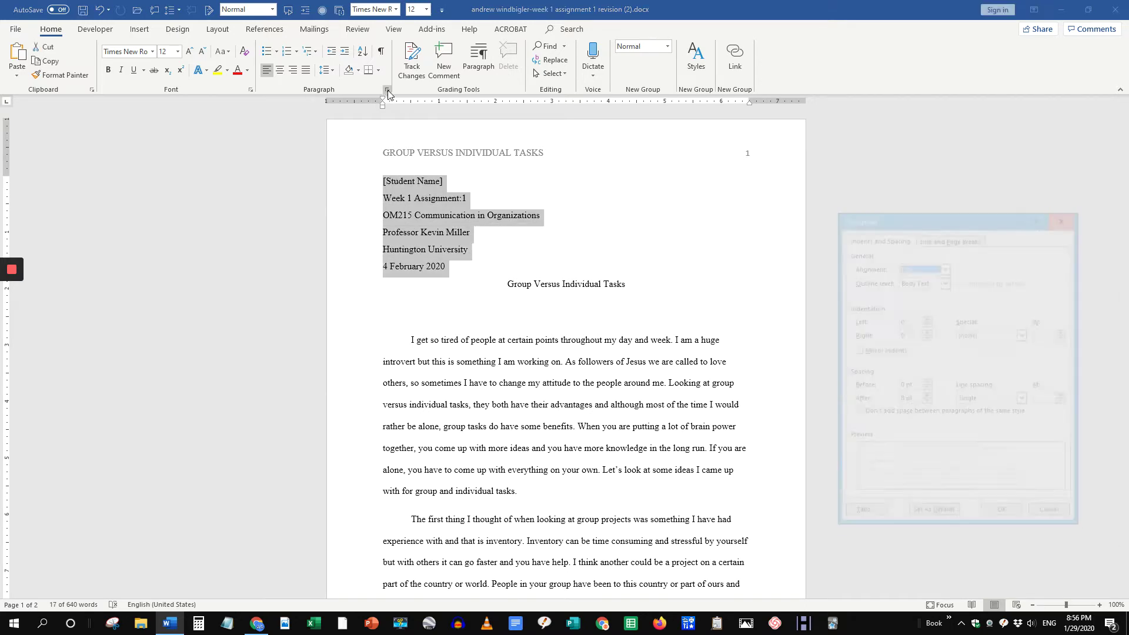
{"action": "left_click", "coordinate": [926, 402]}
{"action": "left_click", "coordinate": [927, 402]}
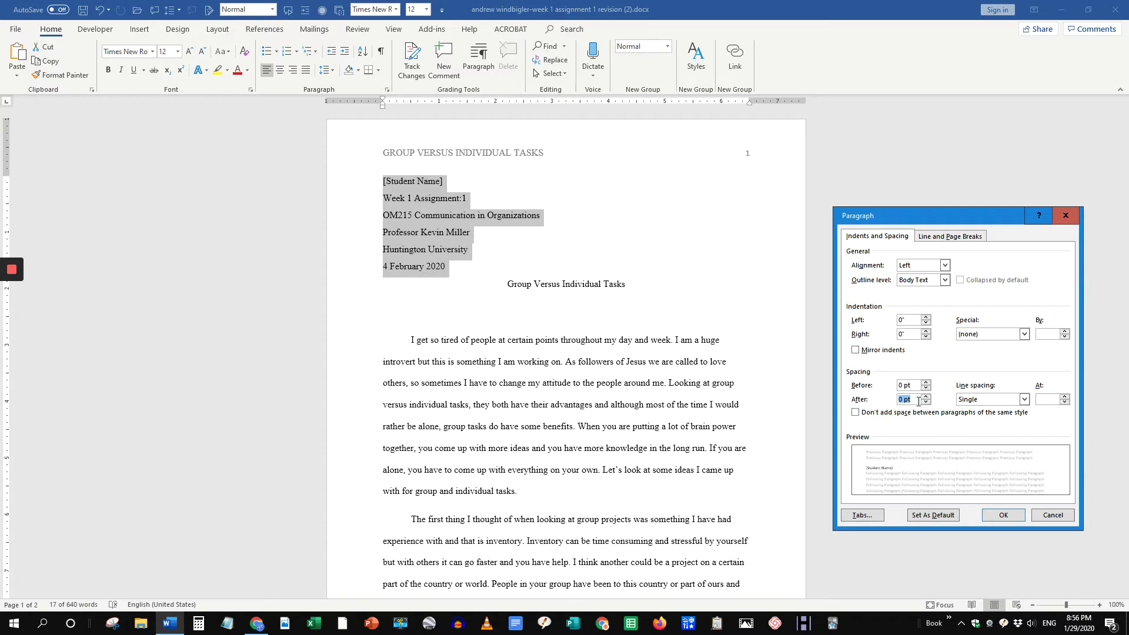
{"action": "left_click", "coordinate": [926, 402]}
{"action": "left_click", "coordinate": [926, 396]}
{"action": "left_click", "coordinate": [1024, 399]}
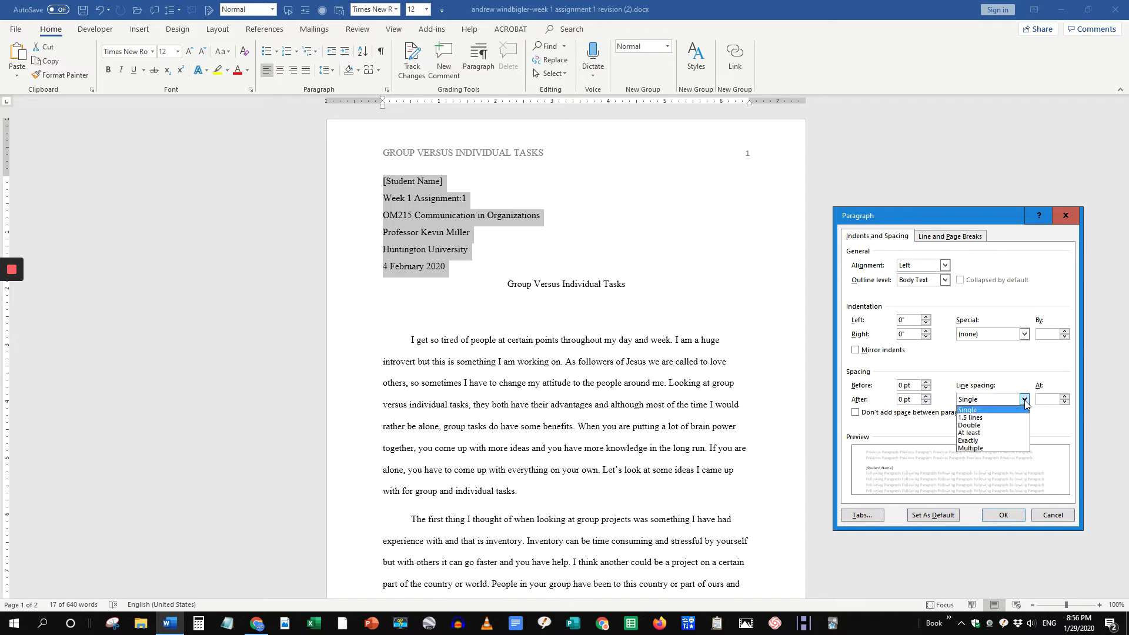
{"action": "left_click", "coordinate": [985, 425]}
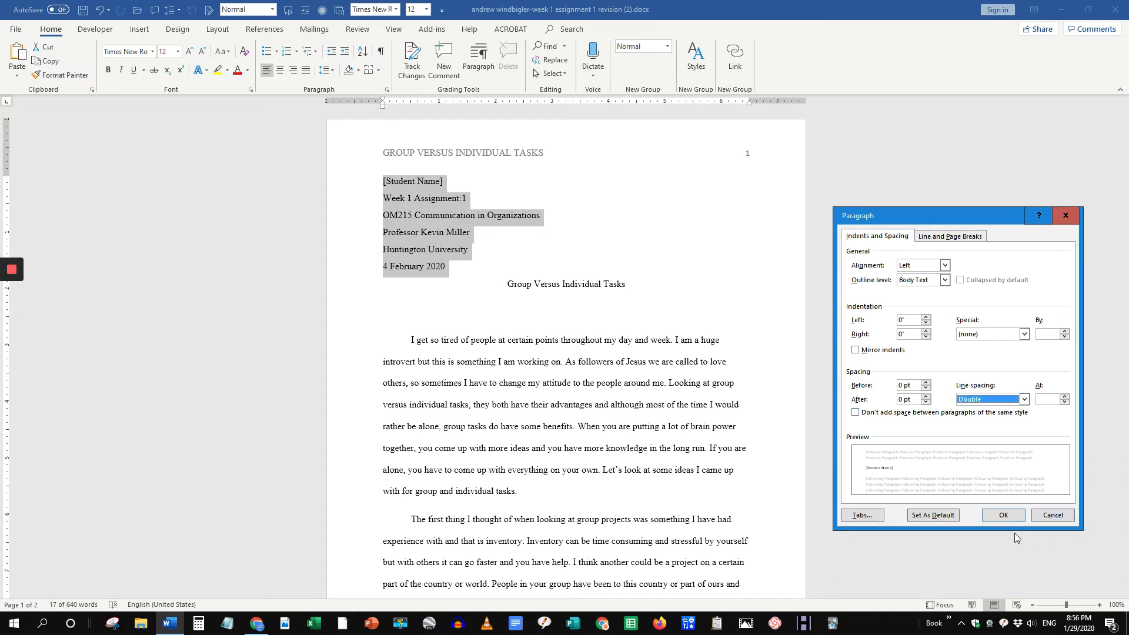
{"action": "left_click", "coordinate": [1003, 515]}
{"action": "left_click", "coordinate": [461, 269]}
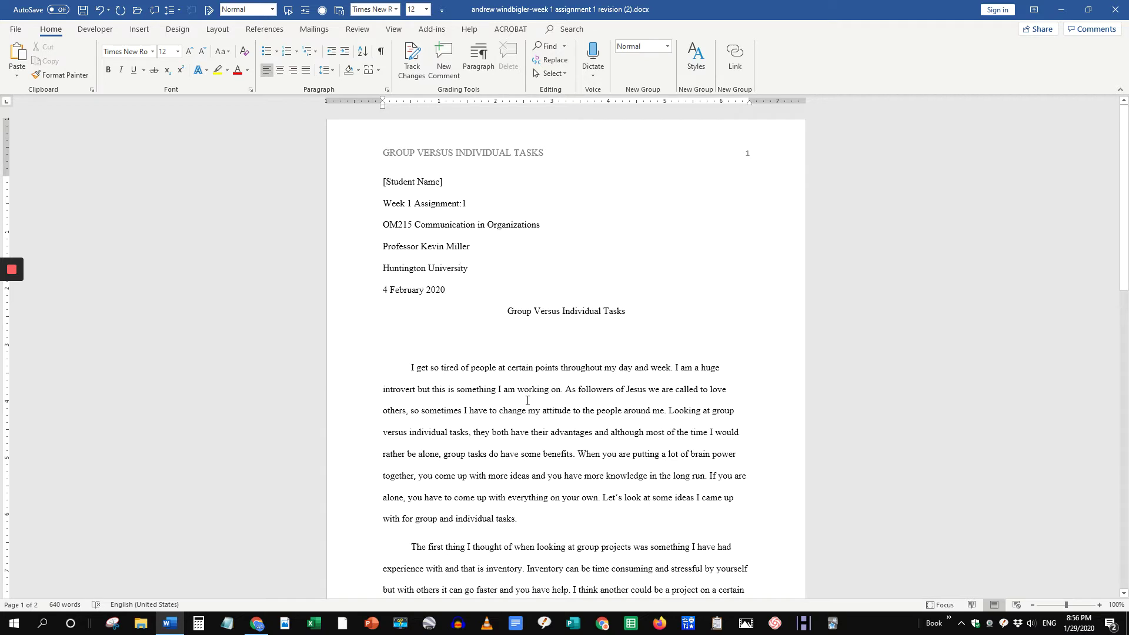
Step: Delete the empty line between the centered title and the first body paragraph
{"action": "scroll", "coordinate": [558, 370], "scroll_direction": "down", "scroll_amount": 3}
{"action": "scroll", "coordinate": [599, 351], "scroll_direction": "up", "scroll_amount": 1}
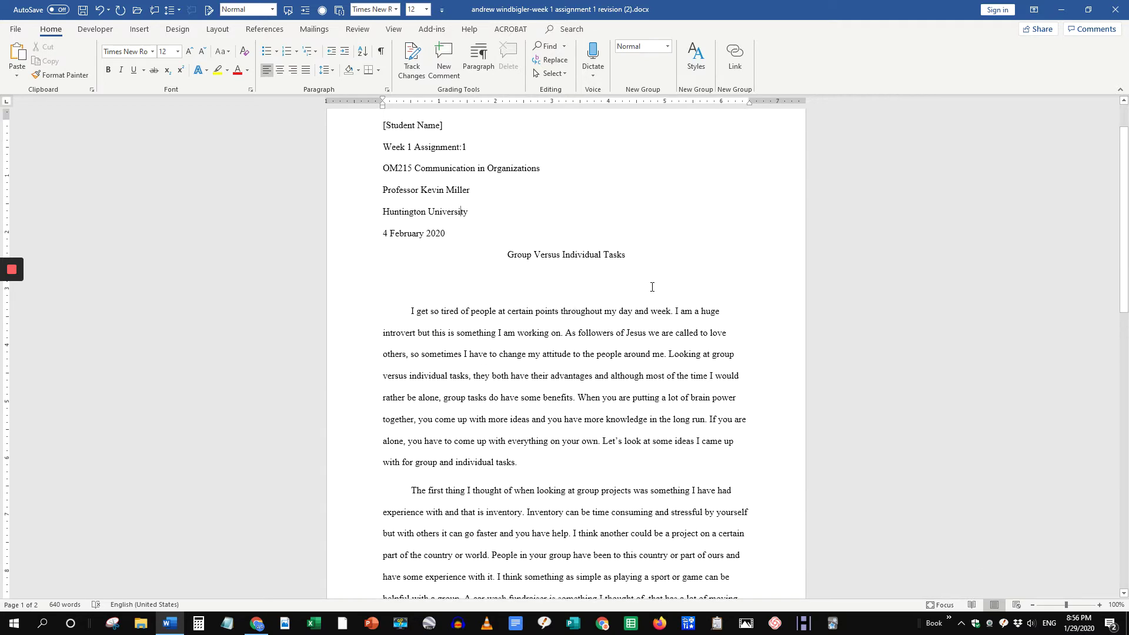
{"action": "left_click", "coordinate": [574, 281]}
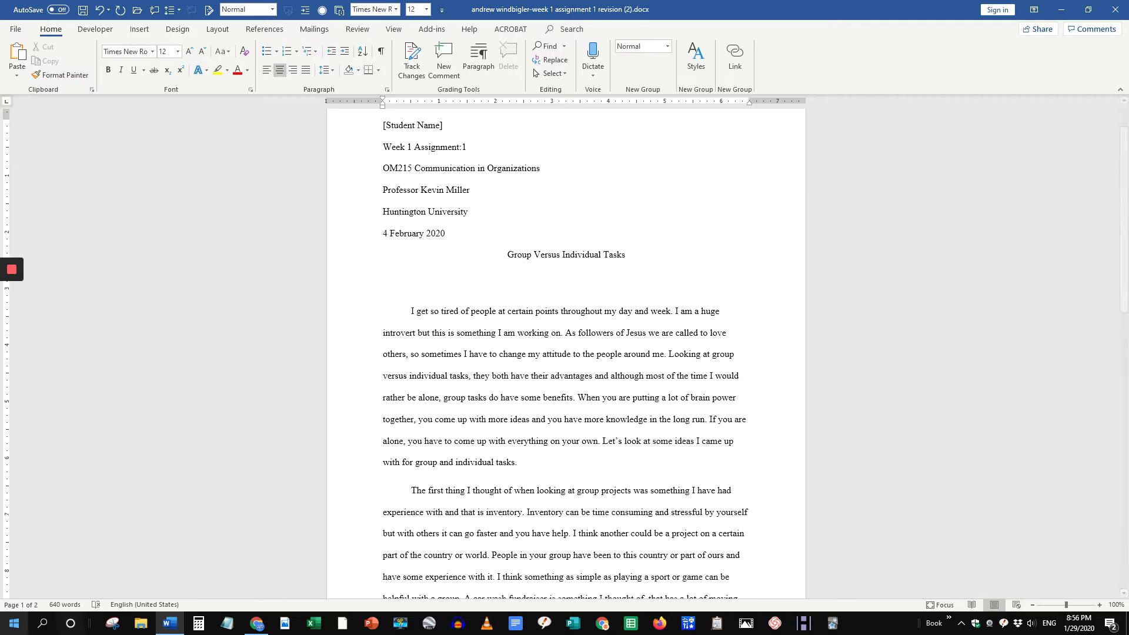
{"action": "key", "text": "Delete"}
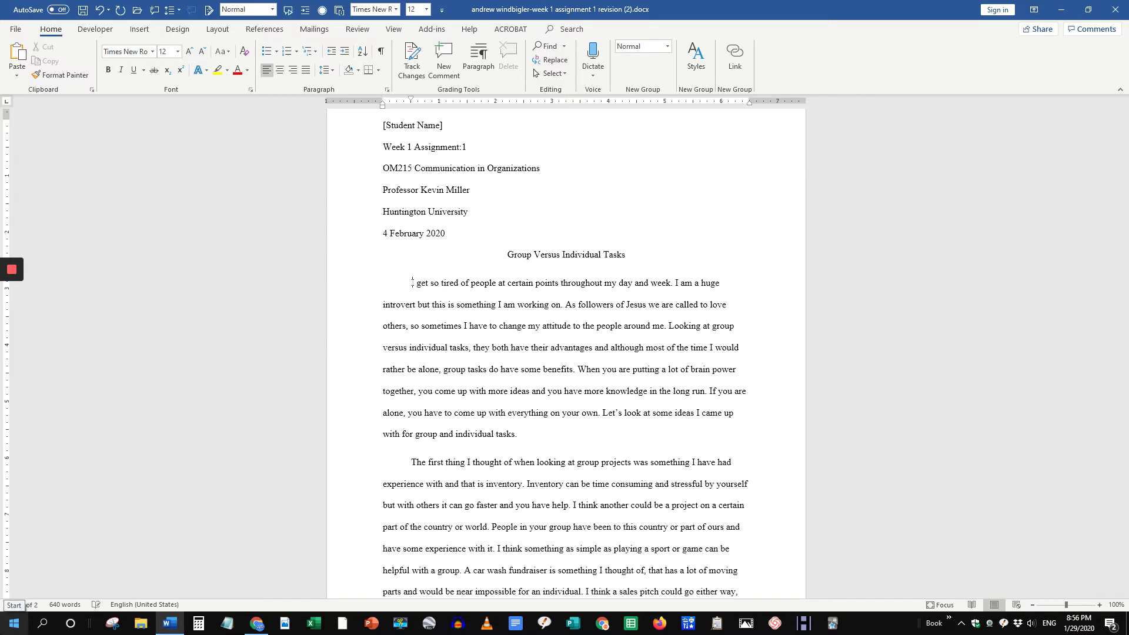
Step: Set the spacing after the first body paragraph to 0 pt
{"action": "scroll", "coordinate": [499, 336], "scroll_direction": "down", "scroll_amount": 4}
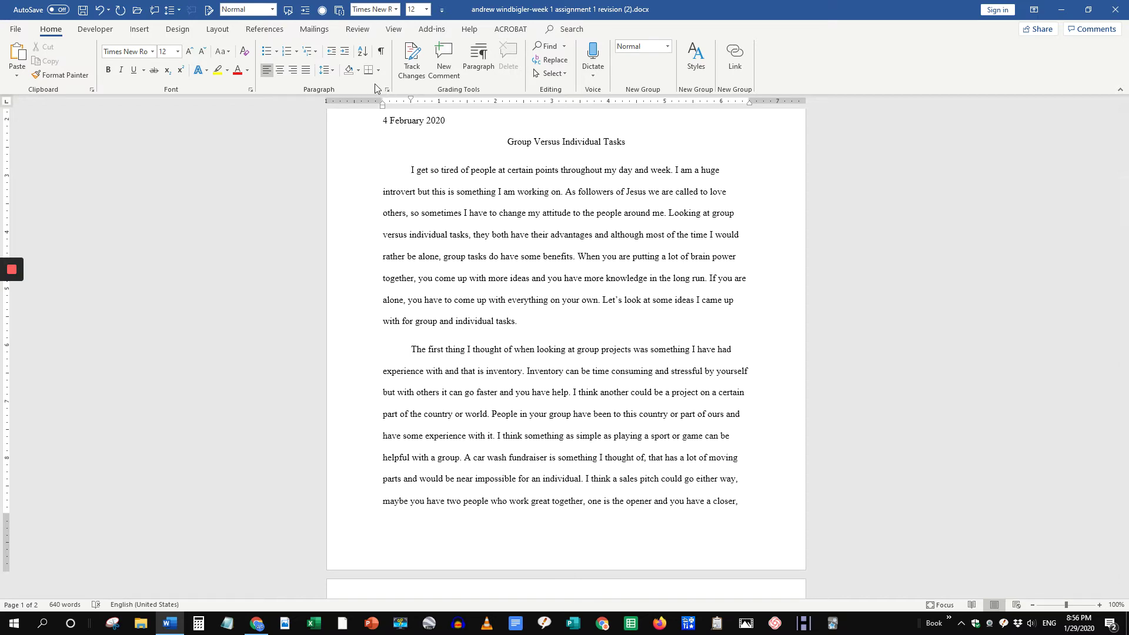
{"action": "left_click", "coordinate": [333, 70]}
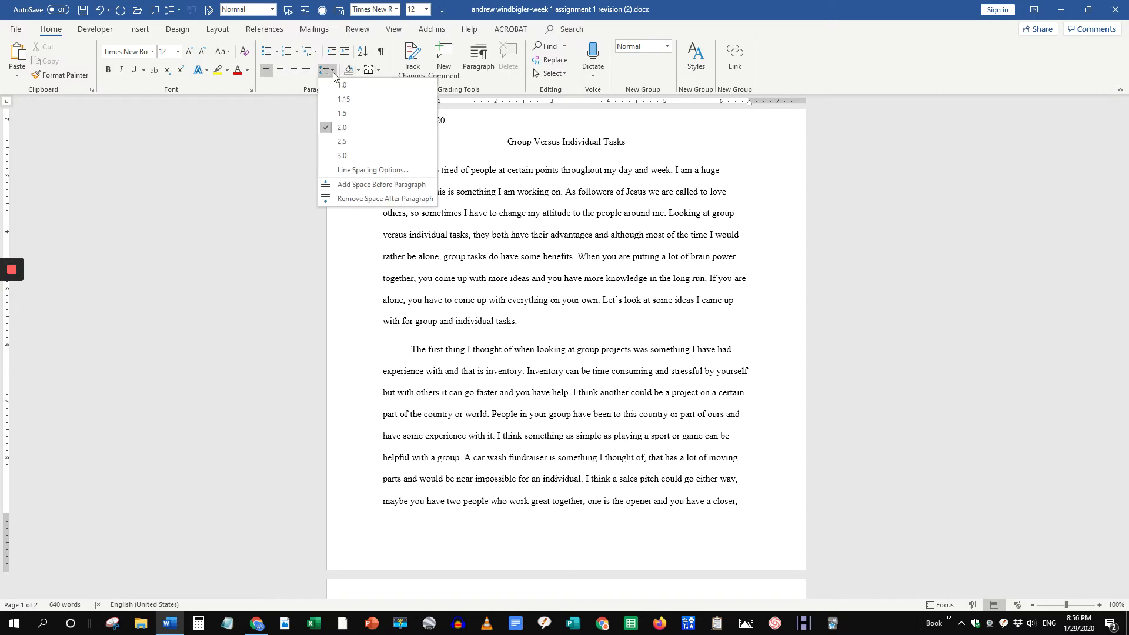
{"action": "left_click", "coordinate": [354, 171]}
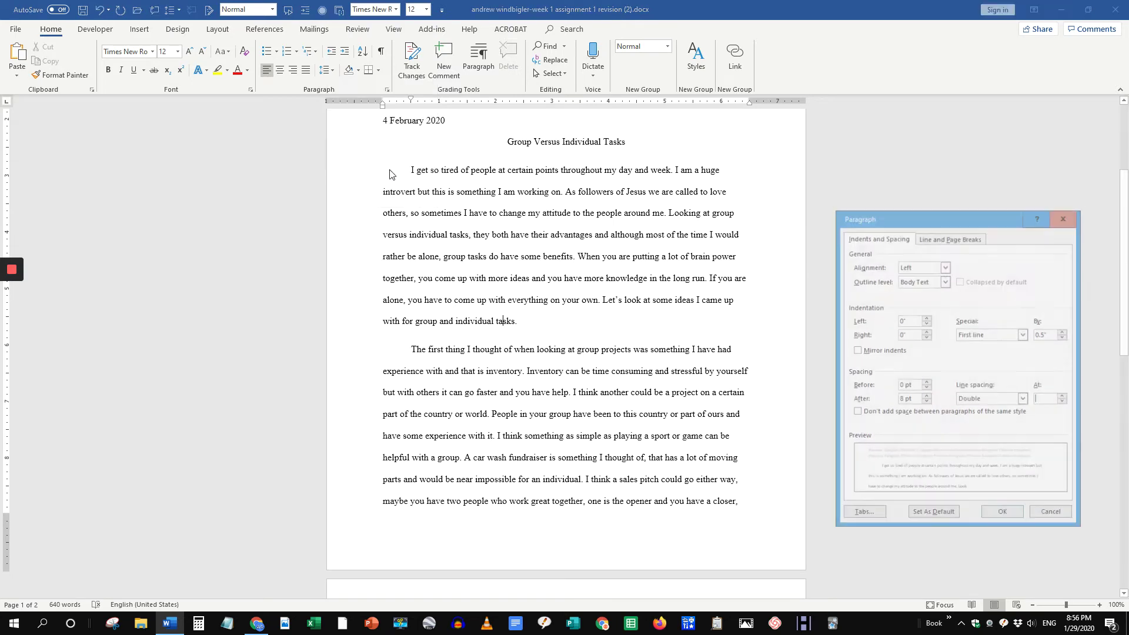
{"action": "left_click", "coordinate": [925, 403]}
{"action": "left_click", "coordinate": [925, 403]}
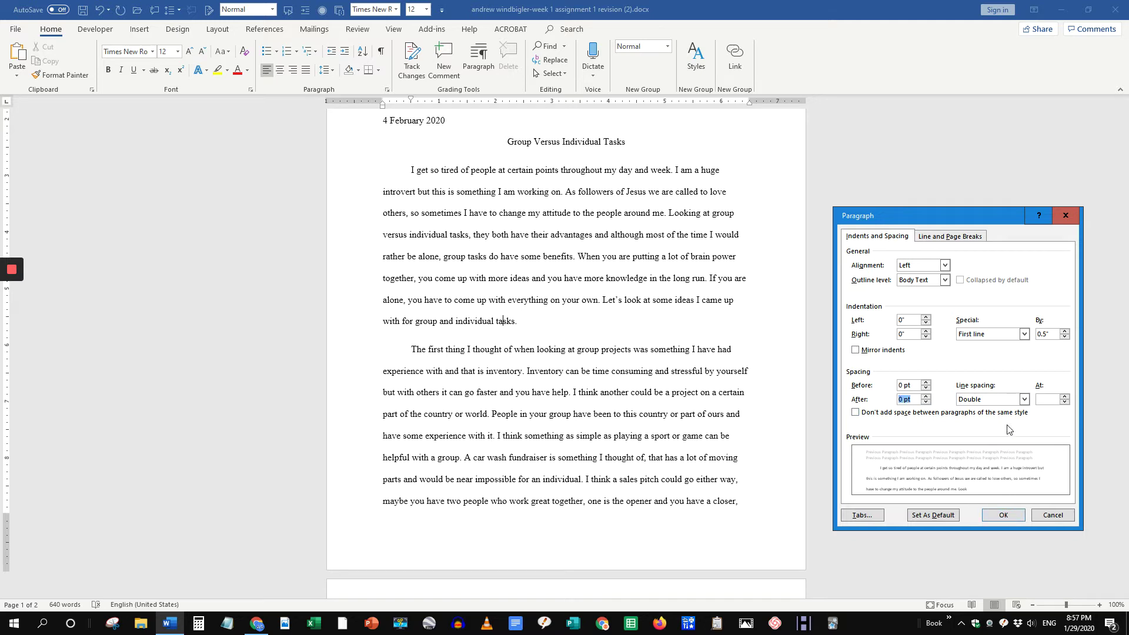
{"action": "left_click", "coordinate": [1004, 517]}
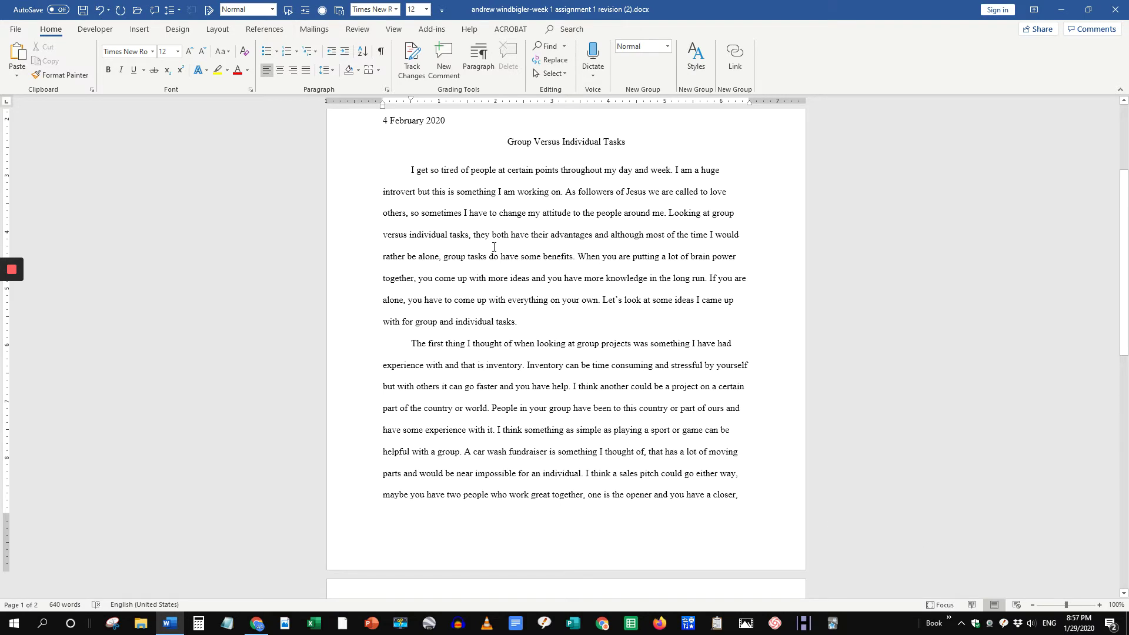
Step: Set the entire document to 0 pt spacing after paragraphs and double line spacing
{"action": "scroll", "coordinate": [494, 247], "scroll_direction": "down", "scroll_amount": 8}
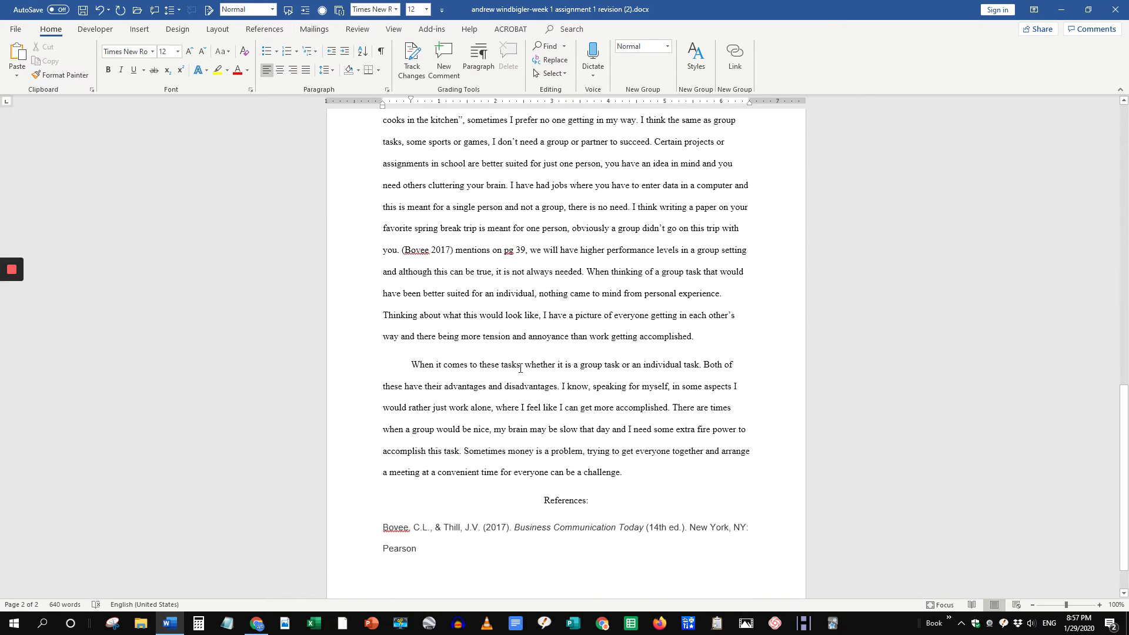
{"action": "scroll", "coordinate": [530, 349], "scroll_direction": "down", "scroll_amount": 1}
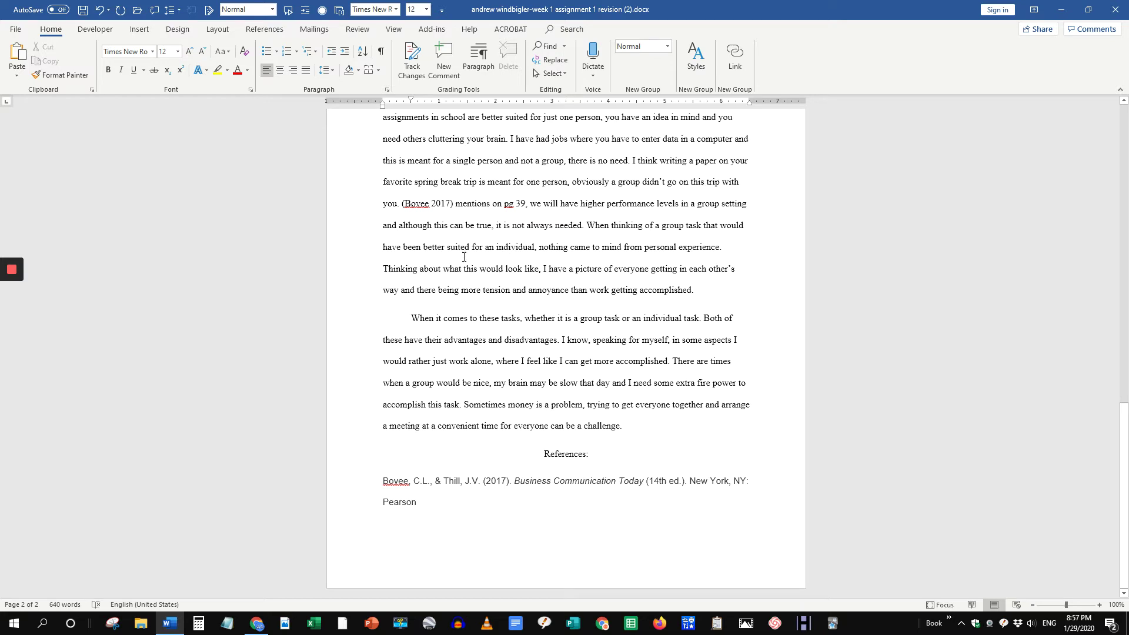
{"action": "key", "text": "ctrl+a"}
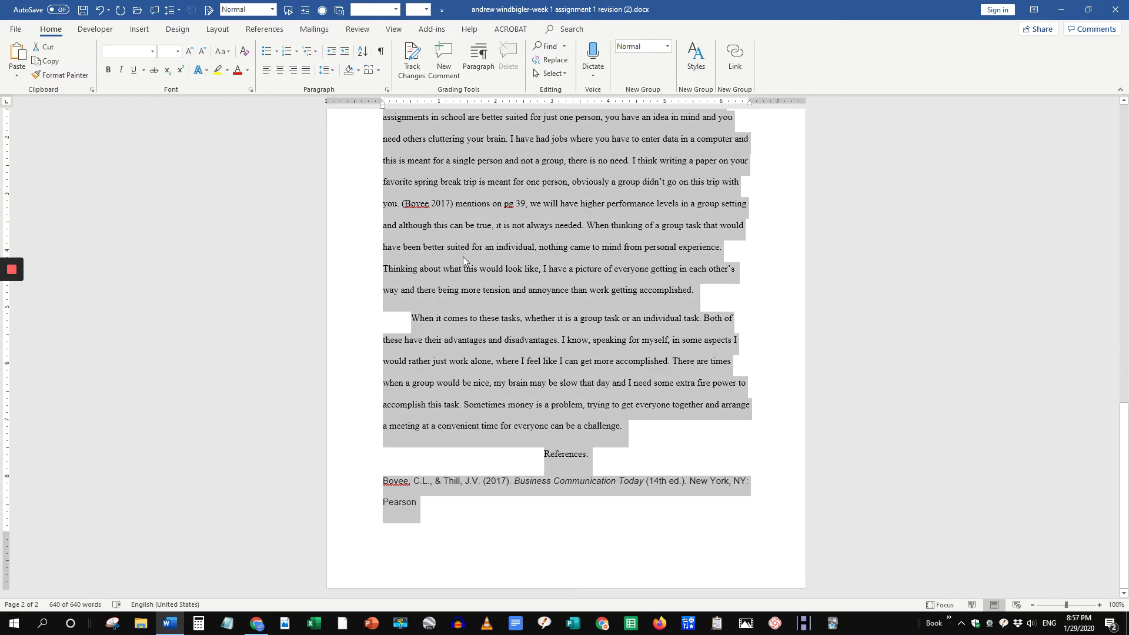
{"action": "left_click", "coordinate": [333, 71]}
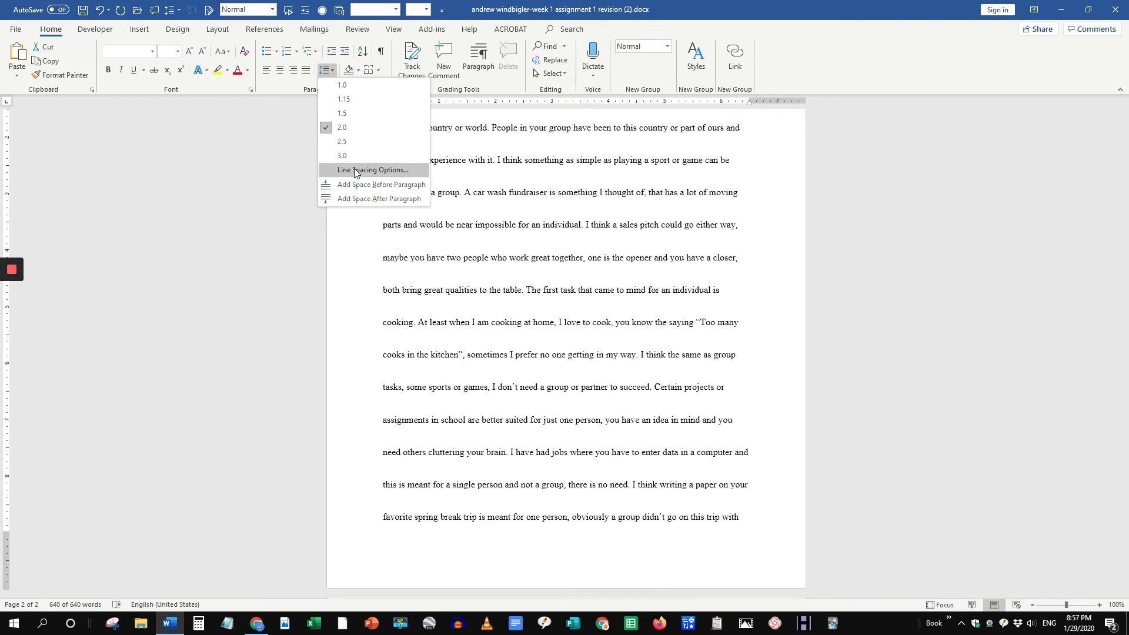
{"action": "left_click", "coordinate": [355, 170]}
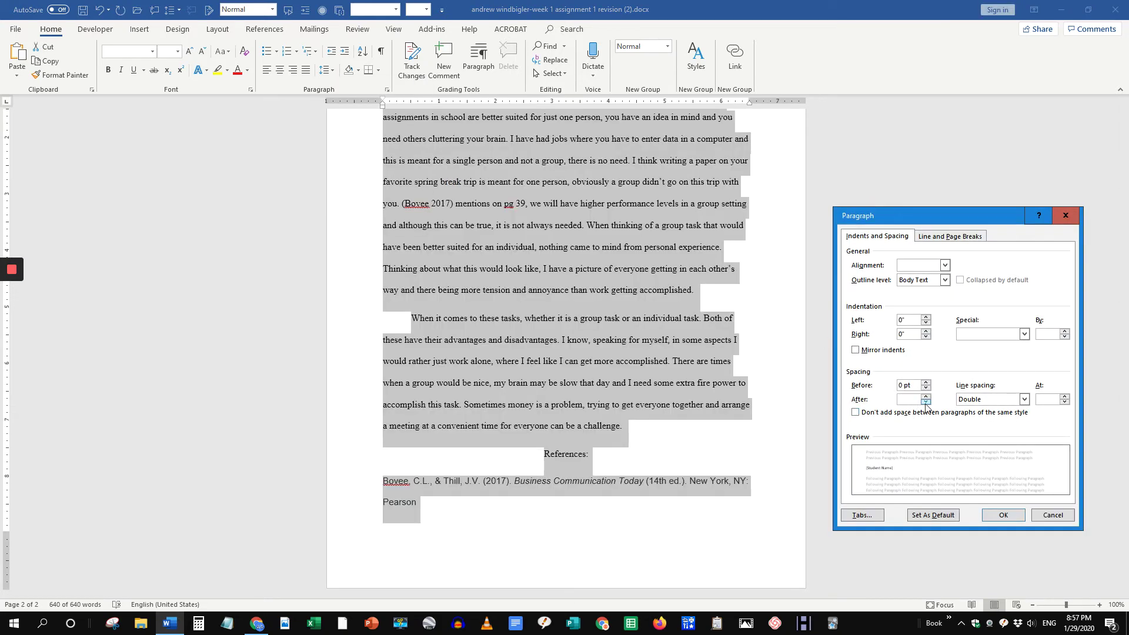
{"action": "left_click", "coordinate": [927, 397]}
{"action": "left_click", "coordinate": [1025, 399]}
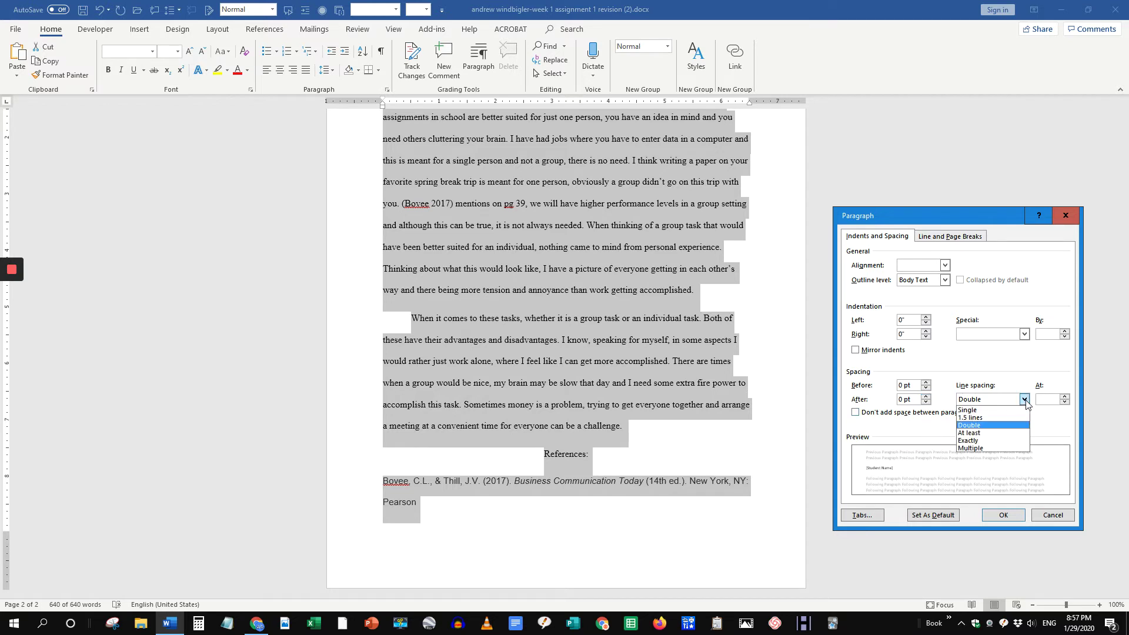
{"action": "left_click", "coordinate": [991, 424]}
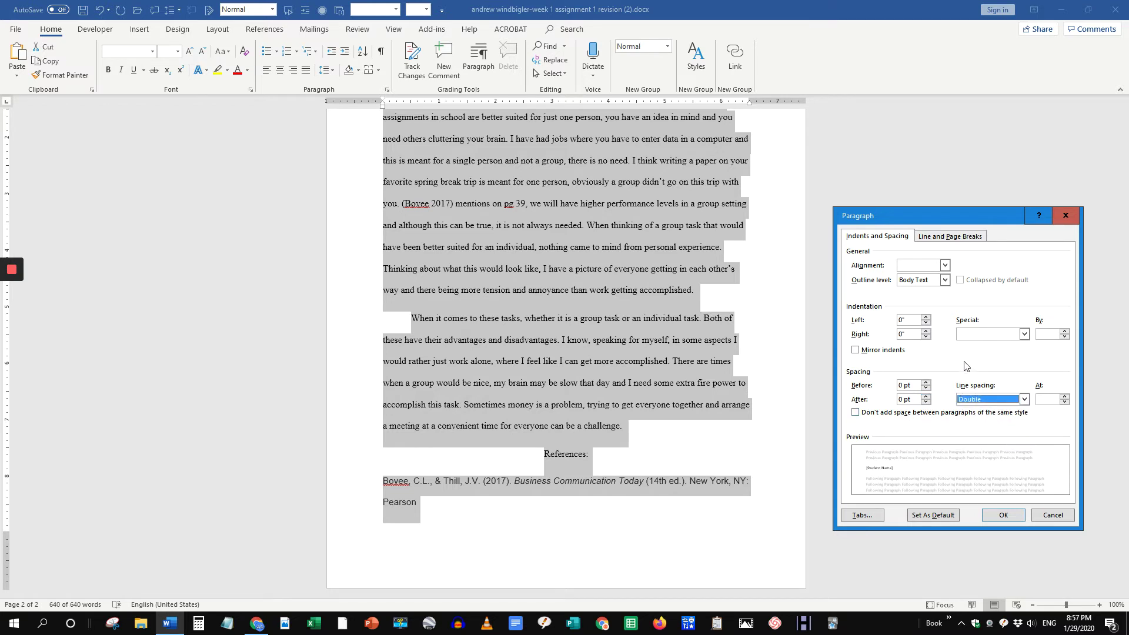
{"action": "left_click", "coordinate": [1004, 515]}
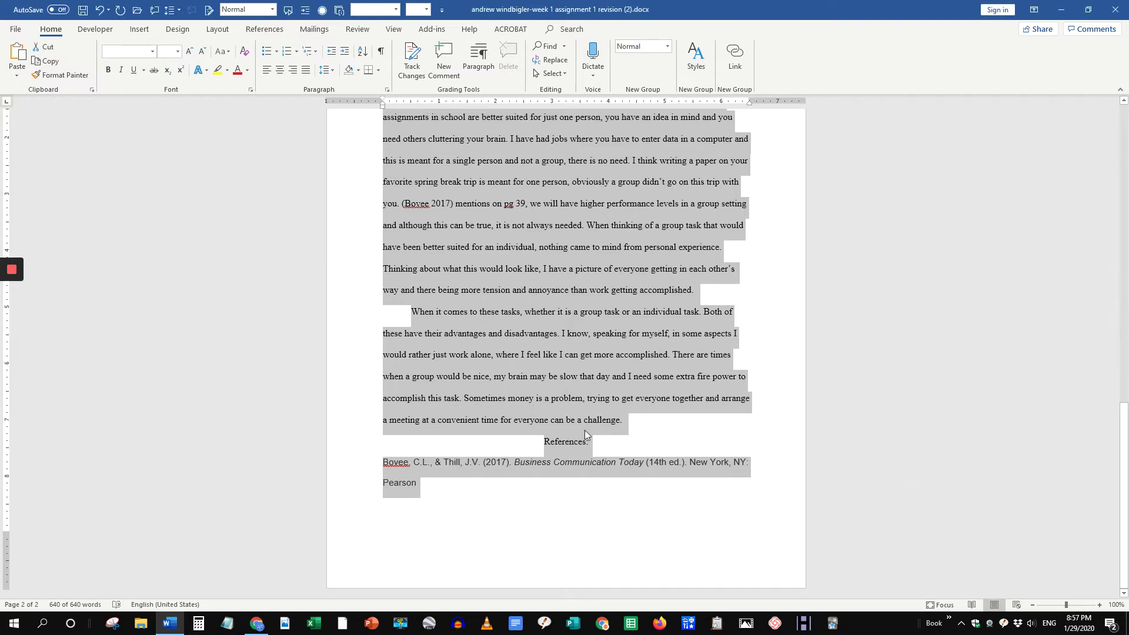
{"action": "scroll", "coordinate": [515, 349], "scroll_direction": "up", "scroll_amount": 1}
{"action": "left_click", "coordinate": [509, 347]}
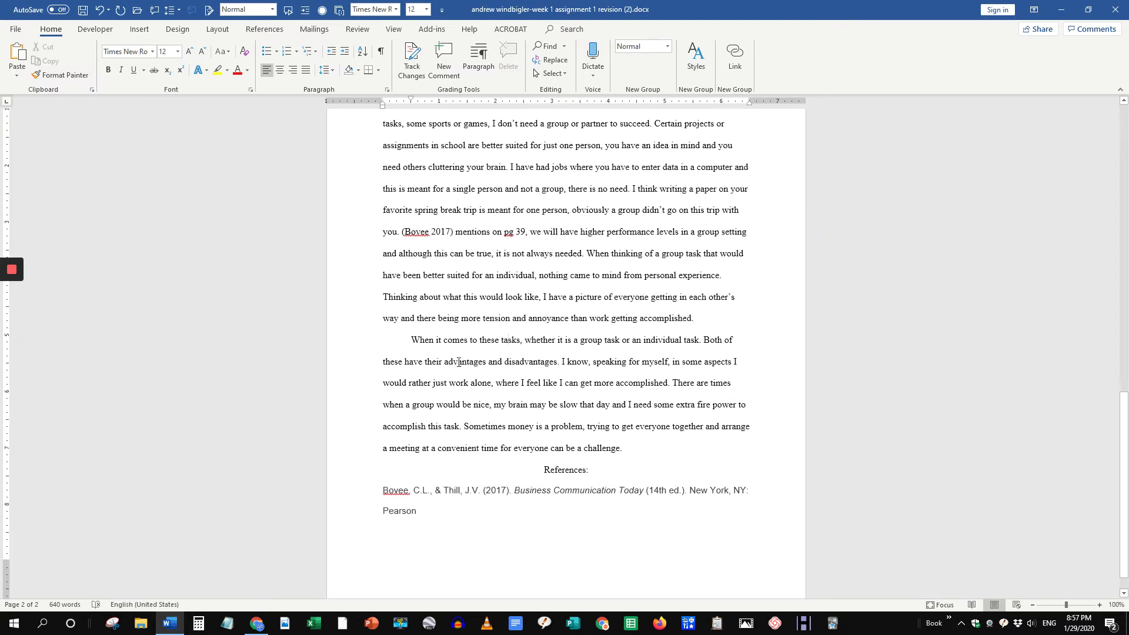
Step: Remove the colon after the centered References heading
{"action": "scroll", "coordinate": [478, 396], "scroll_direction": "up", "scroll_amount": 12}
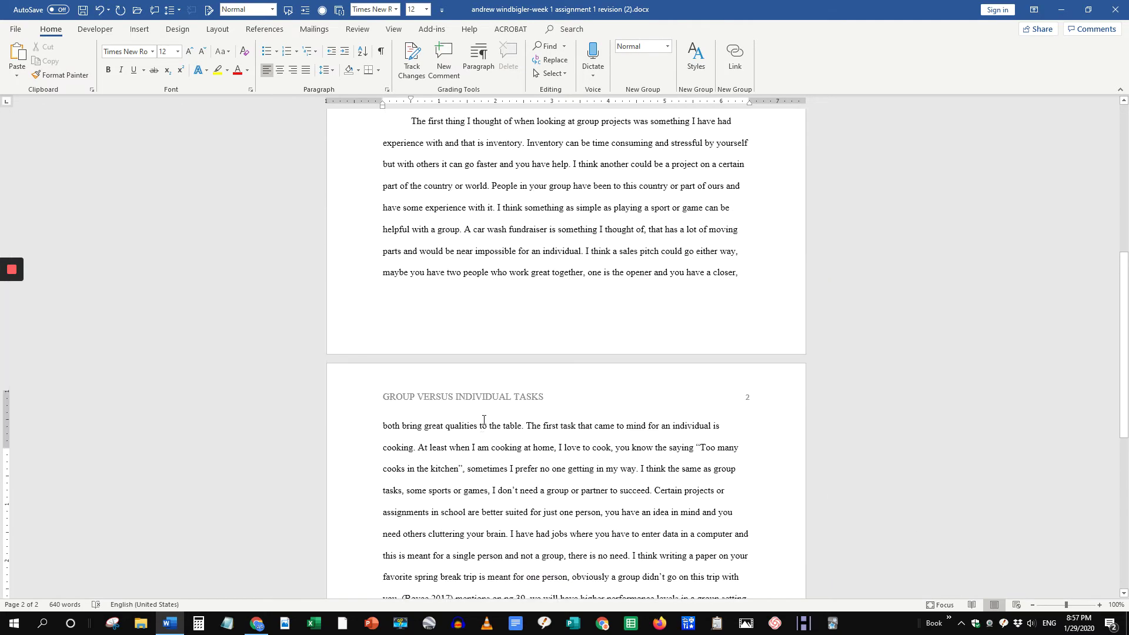
{"action": "scroll", "coordinate": [491, 396], "scroll_direction": "up", "scroll_amount": 3}
{"action": "scroll", "coordinate": [482, 388], "scroll_direction": "down", "scroll_amount": 10}
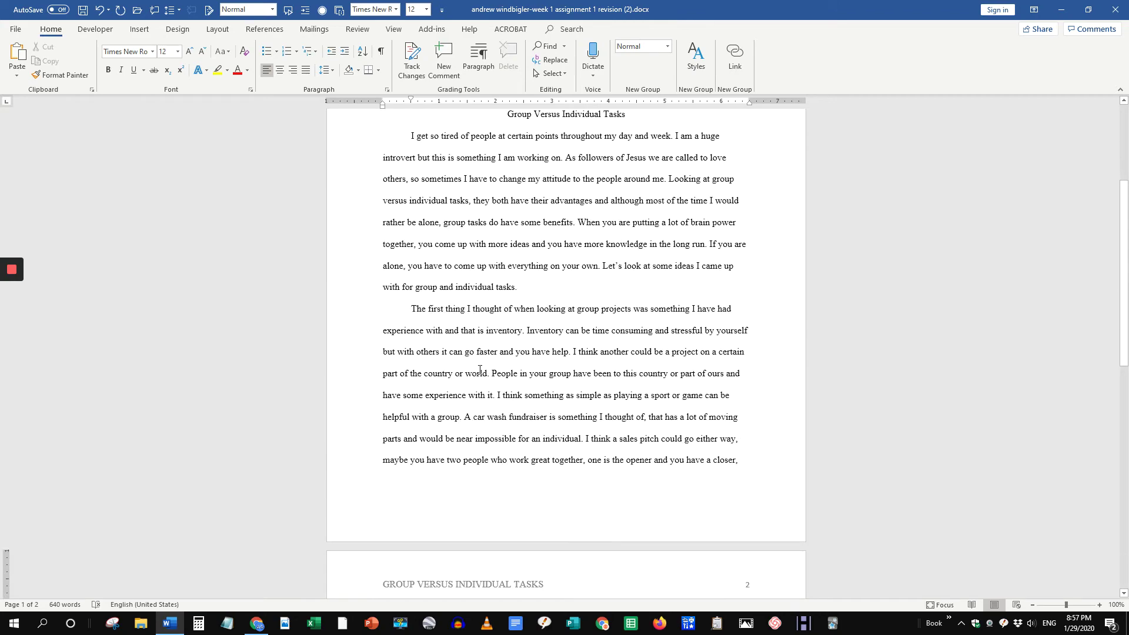
{"action": "scroll", "coordinate": [473, 382], "scroll_direction": "down", "scroll_amount": 8}
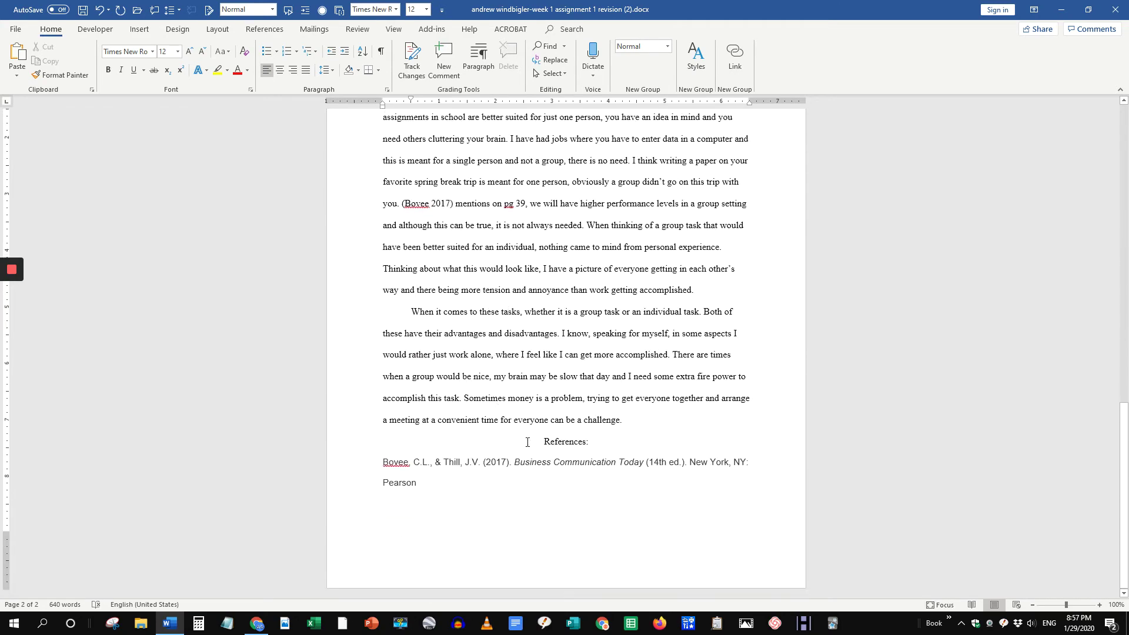
{"action": "left_click", "coordinate": [590, 441]}
{"action": "key", "text": "BackSpace"}
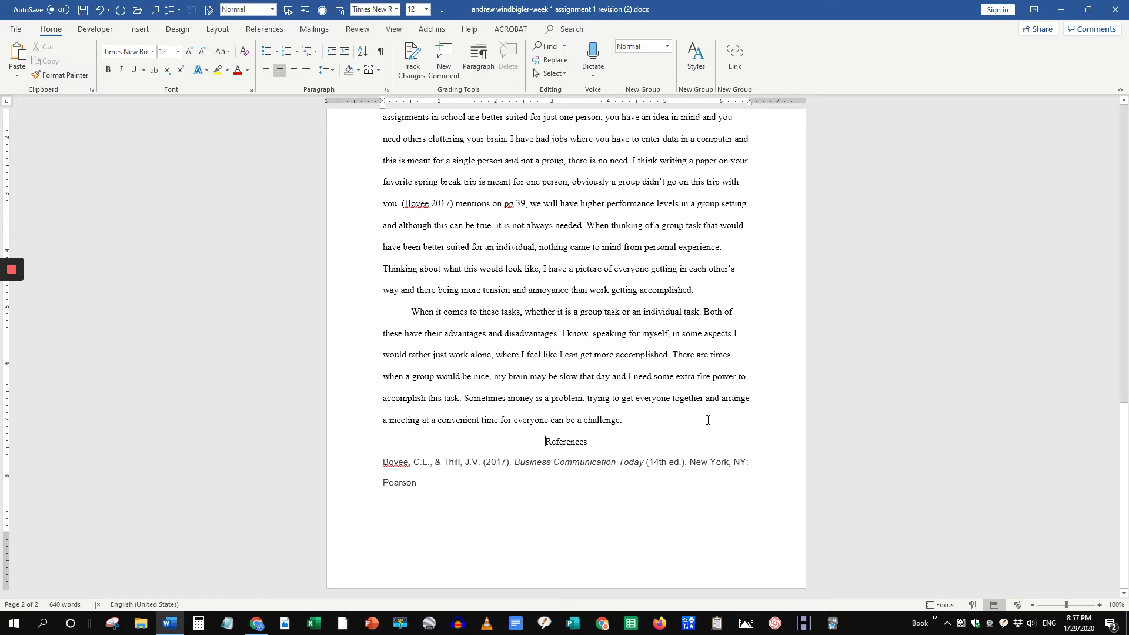
{"action": "key", "text": "Home"}
{"action": "left_click", "coordinate": [661, 417]}
{"action": "key", "text": "Return"}
{"action": "key", "text": "Return"}
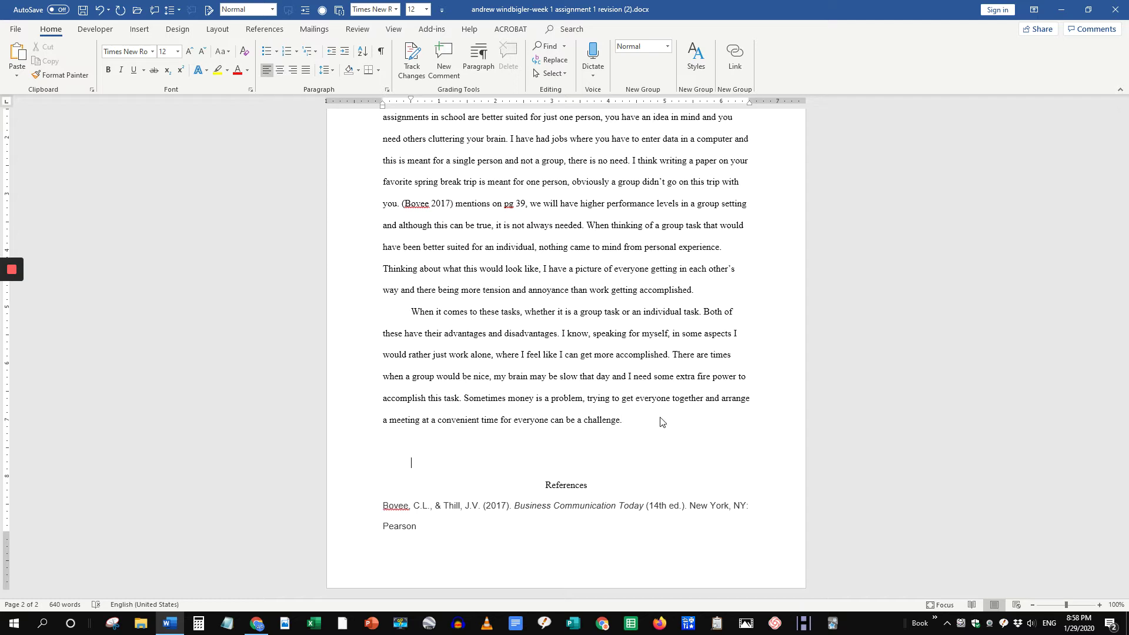
{"action": "key", "text": "BackSpace"}
{"action": "key", "text": "BackSpace"}
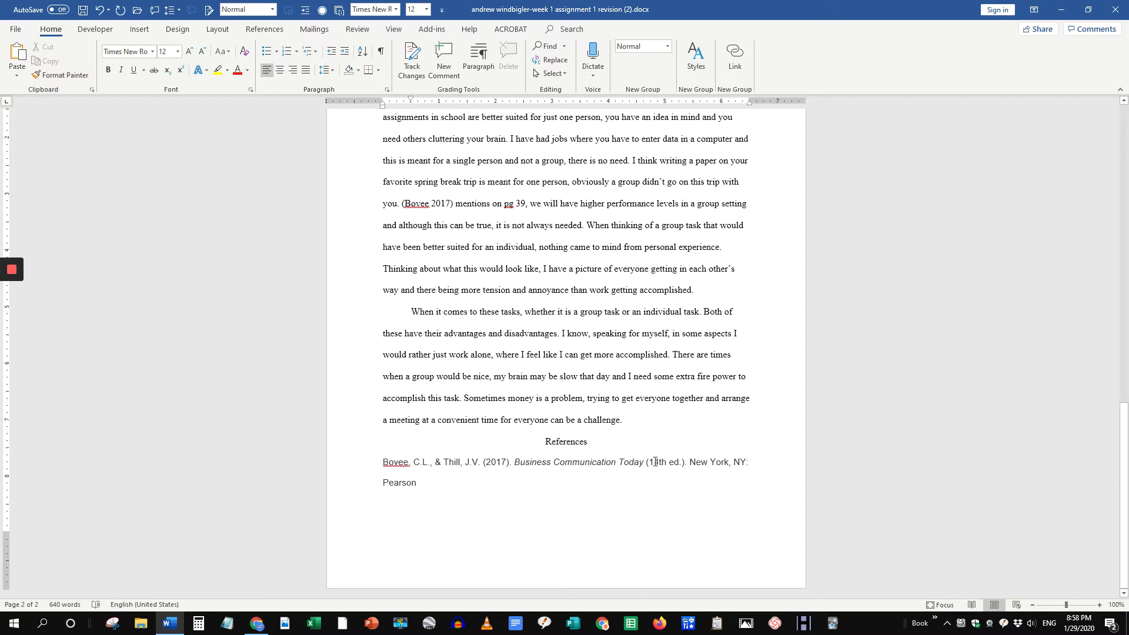
Step: Insert a page break before the References heading to start the reference list on its own page
{"action": "left_click", "coordinate": [547, 441]}
{"action": "left_click", "coordinate": [144, 31]}
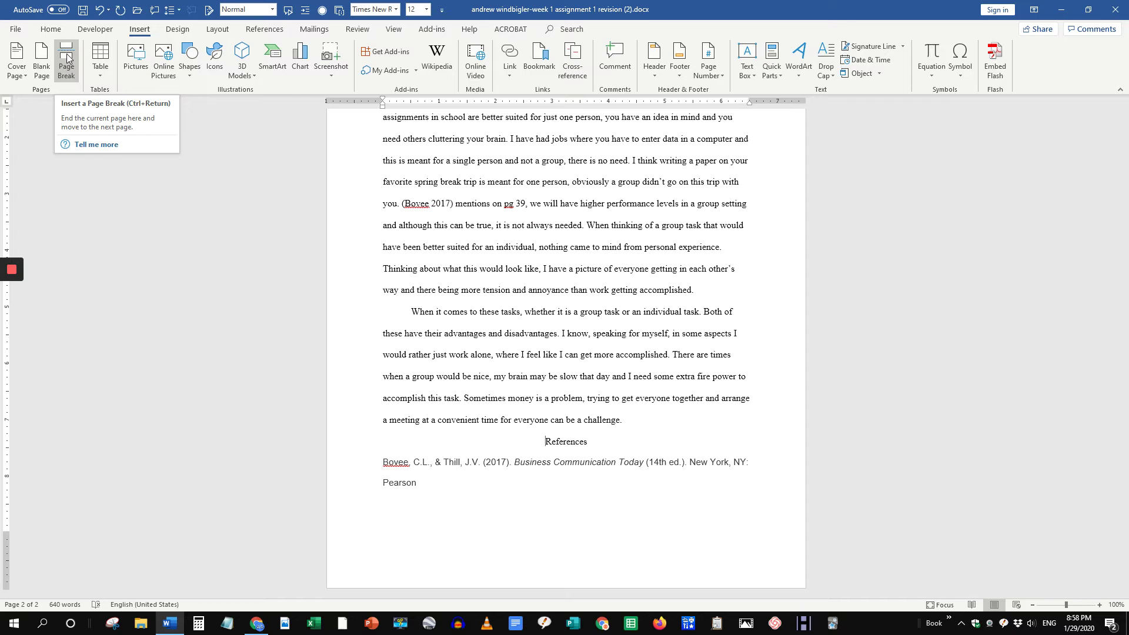
{"action": "left_click", "coordinate": [66, 57]}
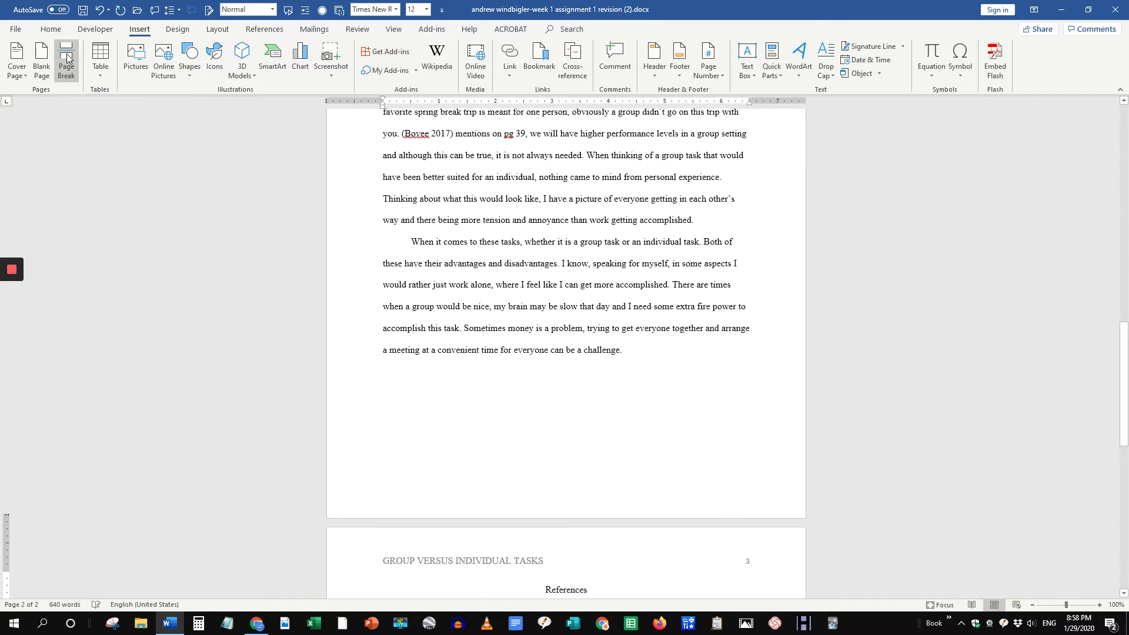
{"action": "scroll", "coordinate": [353, 344], "scroll_direction": "down", "scroll_amount": 3}
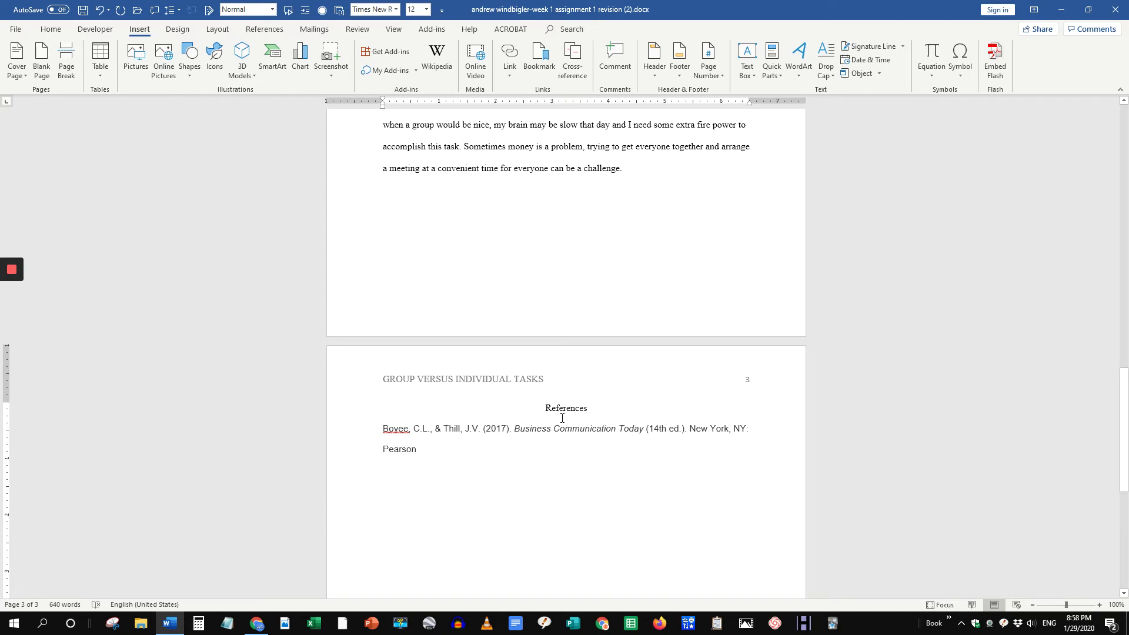
{"action": "scroll", "coordinate": [529, 447], "scroll_direction": "down", "scroll_amount": 1}
{"action": "scroll", "coordinate": [520, 460], "scroll_direction": "up", "scroll_amount": 6}
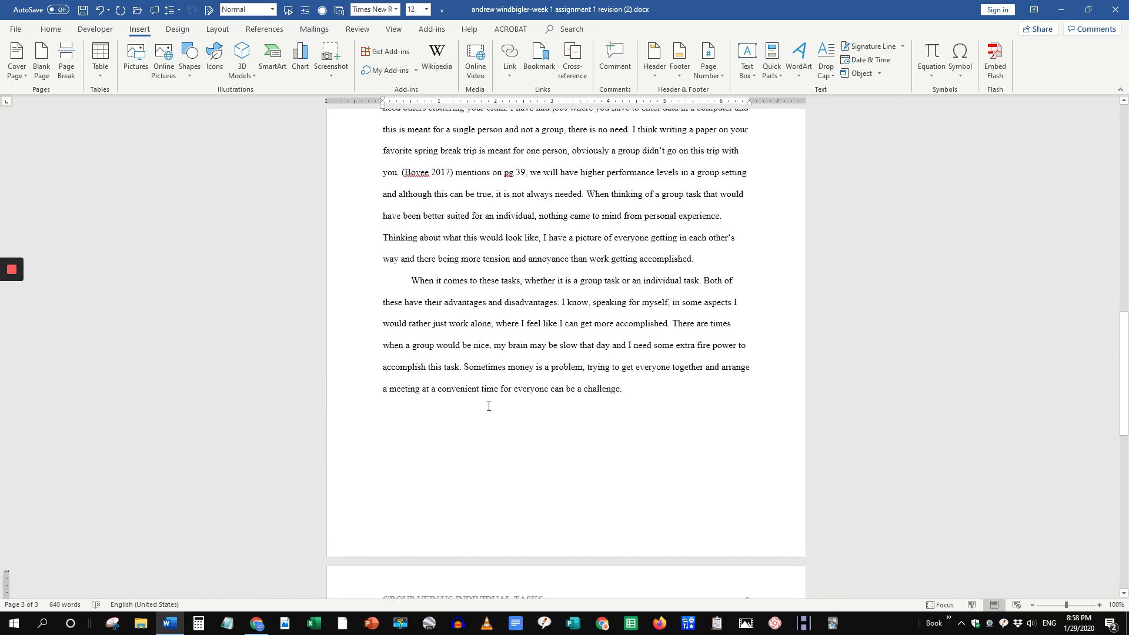
{"action": "scroll", "coordinate": [491, 396], "scroll_direction": "down", "scroll_amount": 9}
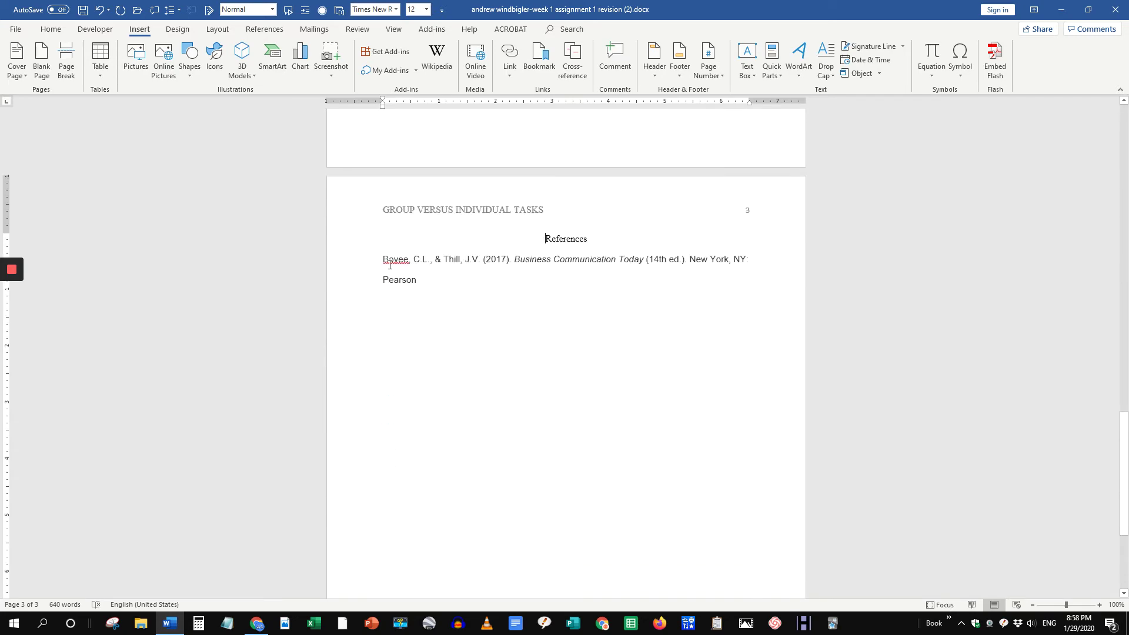
Step: Format the whole reference entry below the References heading in Times New Roman, size 12
{"action": "left_click_drag", "start_coordinate": [385, 260], "coordinate": [529, 269]}
{"action": "left_click", "coordinate": [625, 261]}
{"action": "left_click", "coordinate": [50, 29]}
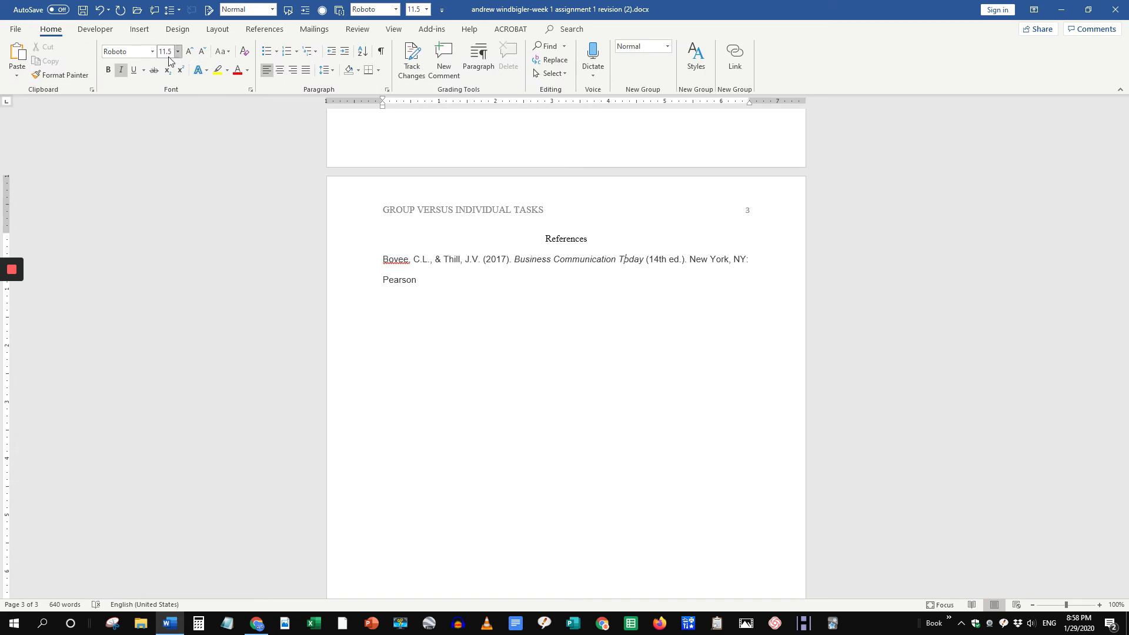
{"action": "triple_click", "coordinate": [383, 261]}
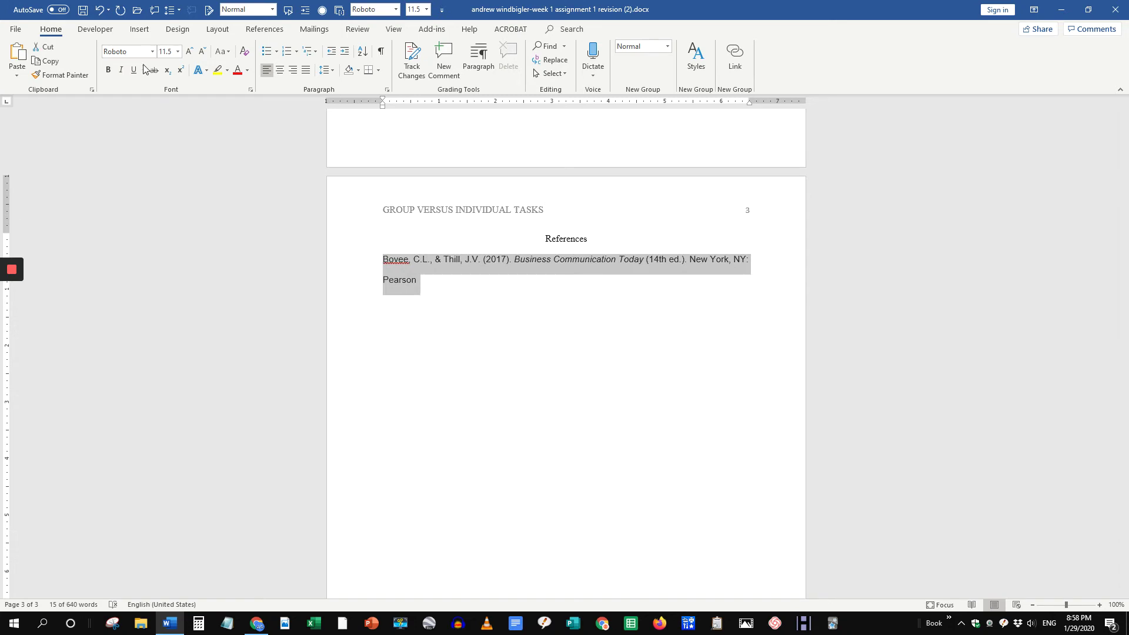
{"action": "left_click", "coordinate": [179, 52]}
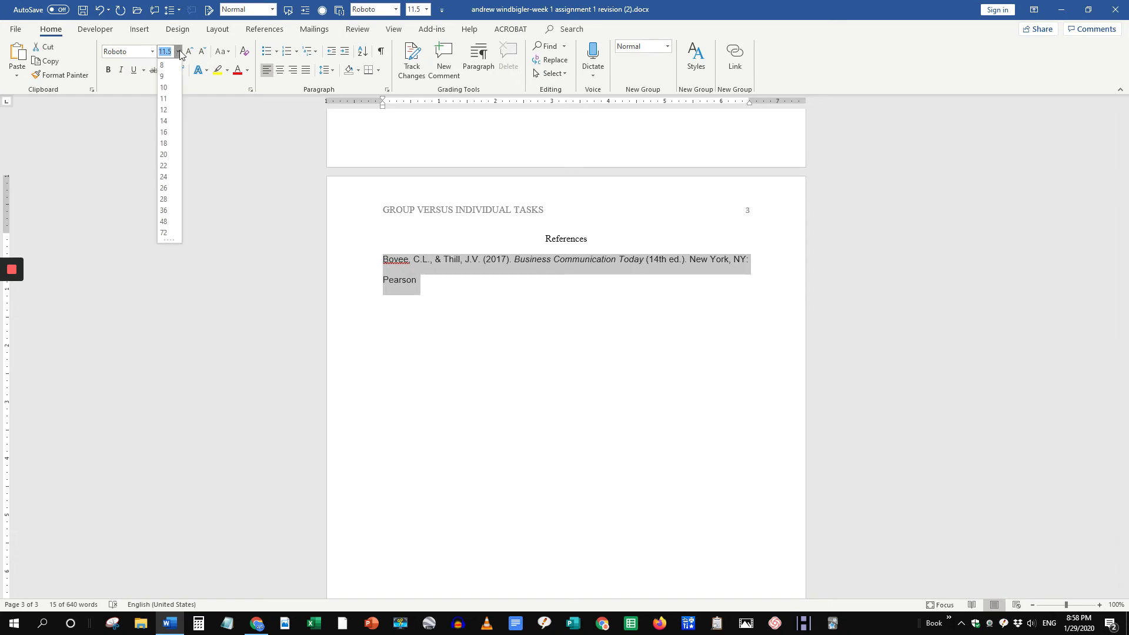
{"action": "left_click", "coordinate": [164, 110]}
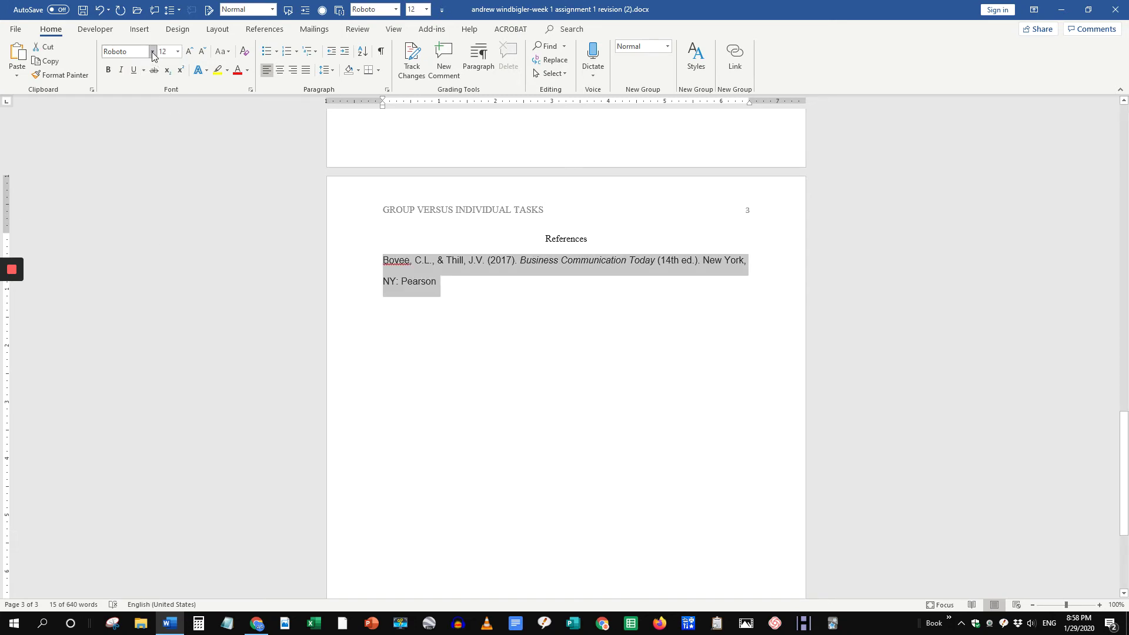
{"action": "left_click", "coordinate": [153, 52]}
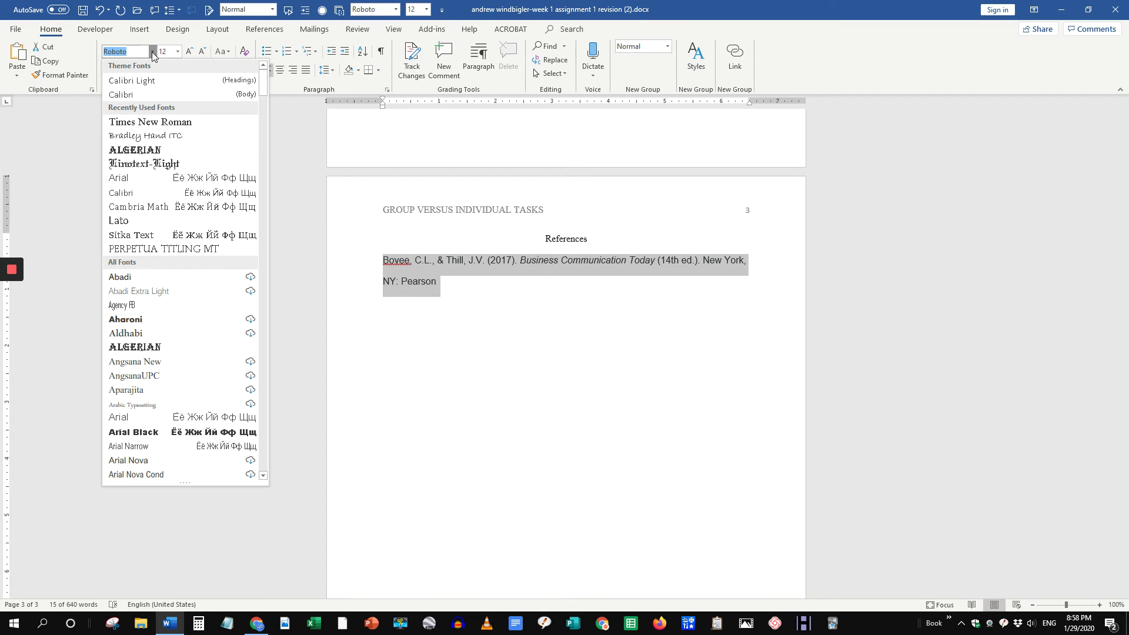
{"action": "left_click", "coordinate": [147, 124]}
{"action": "left_click", "coordinate": [515, 336]}
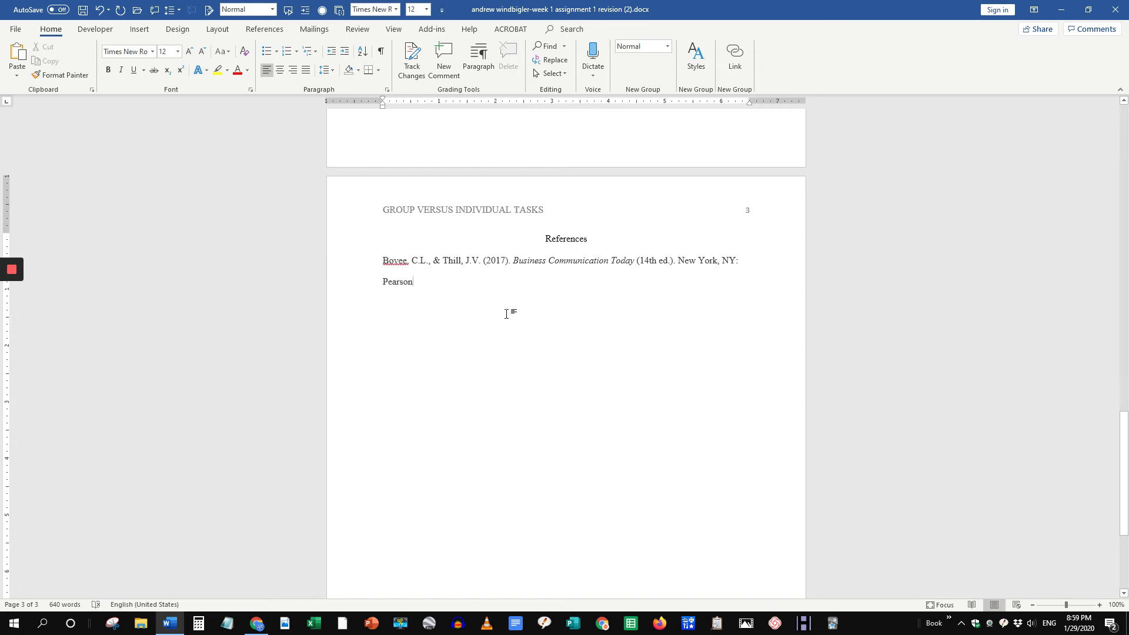
Step: Examine the indentation and line spacing settings of the reference entry without changing them
{"action": "right_click", "coordinate": [527, 262]}
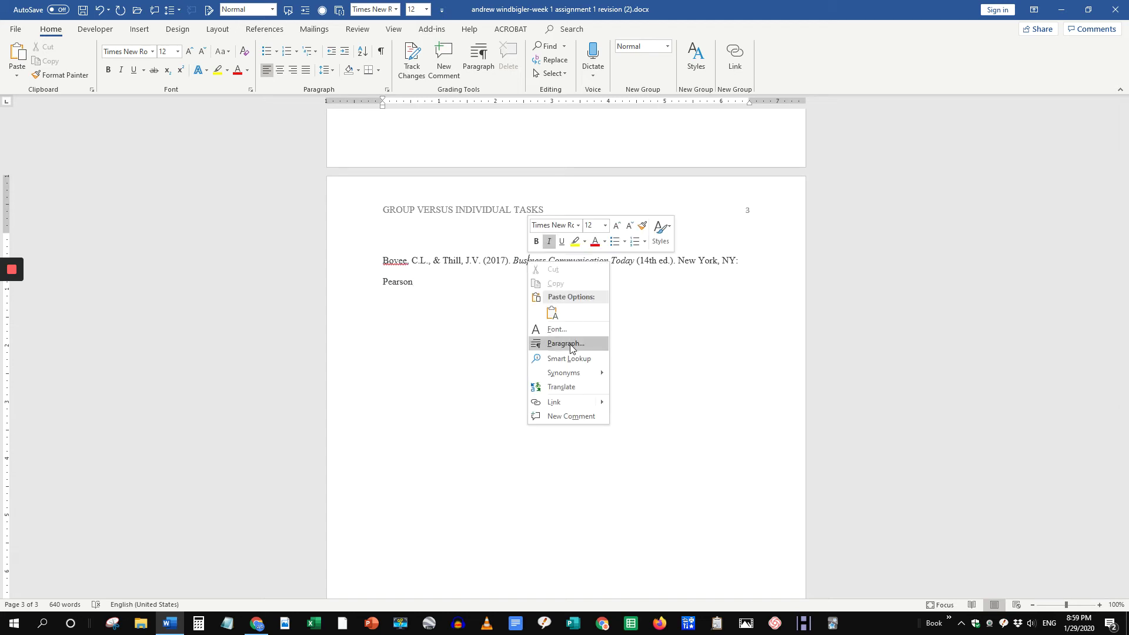
{"action": "key", "text": "Escape"}
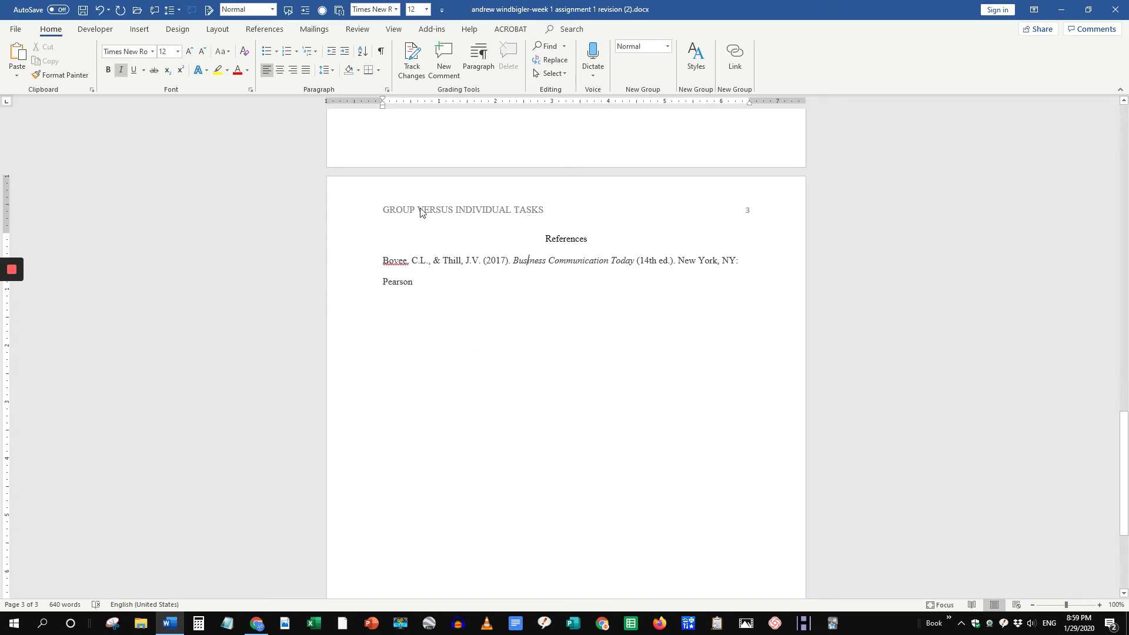
{"action": "left_click", "coordinate": [332, 72]}
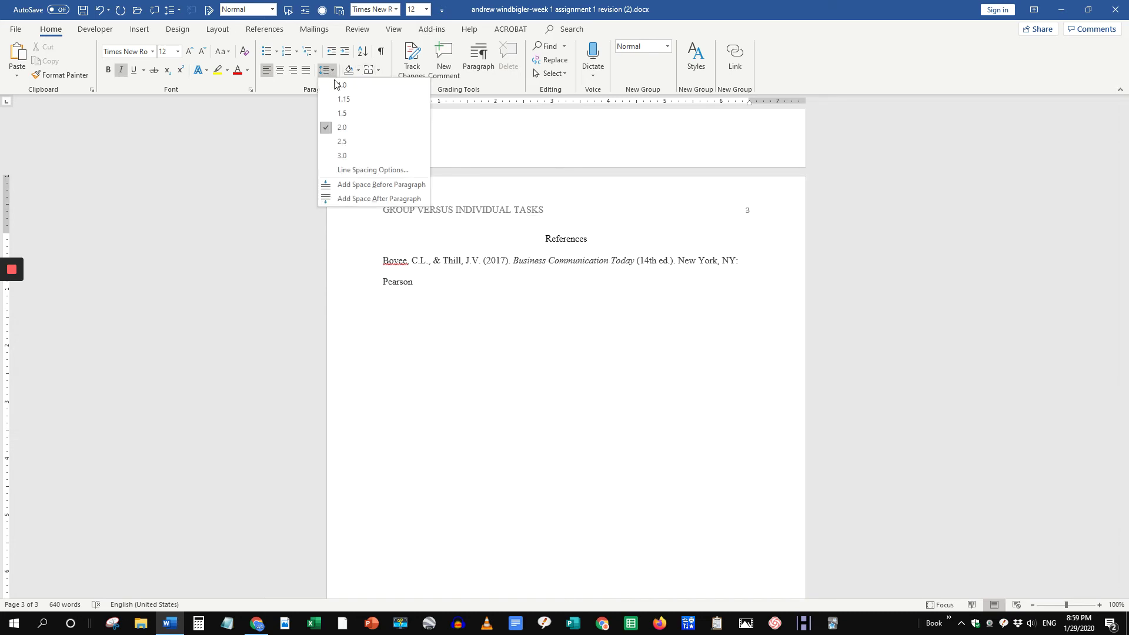
{"action": "left_click", "coordinate": [378, 172]}
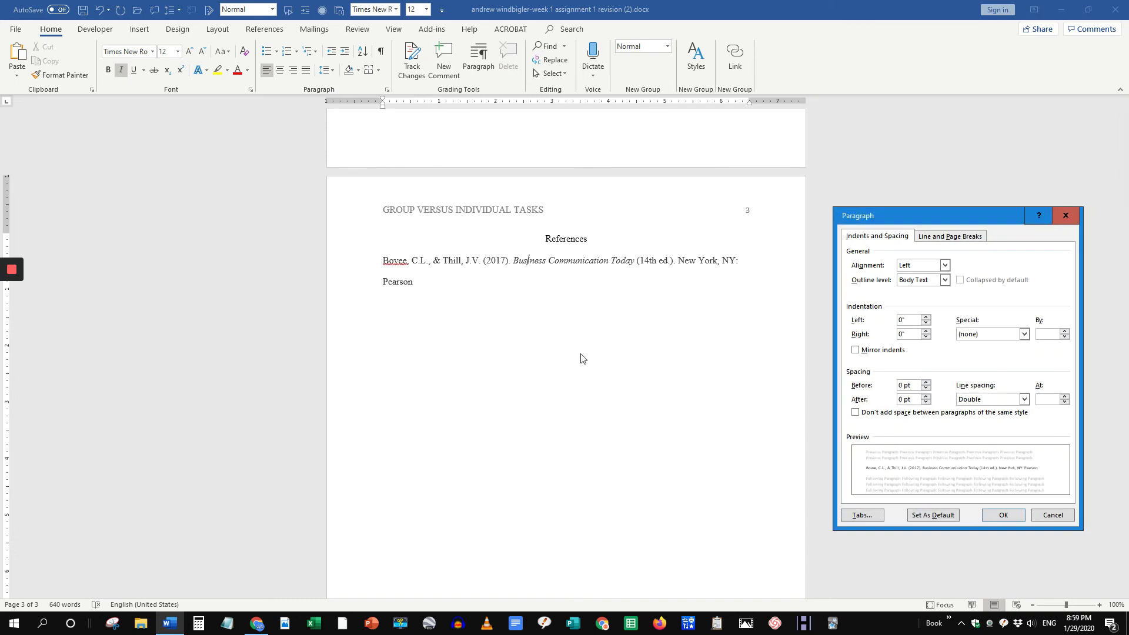
{"action": "left_click", "coordinate": [1068, 216]}
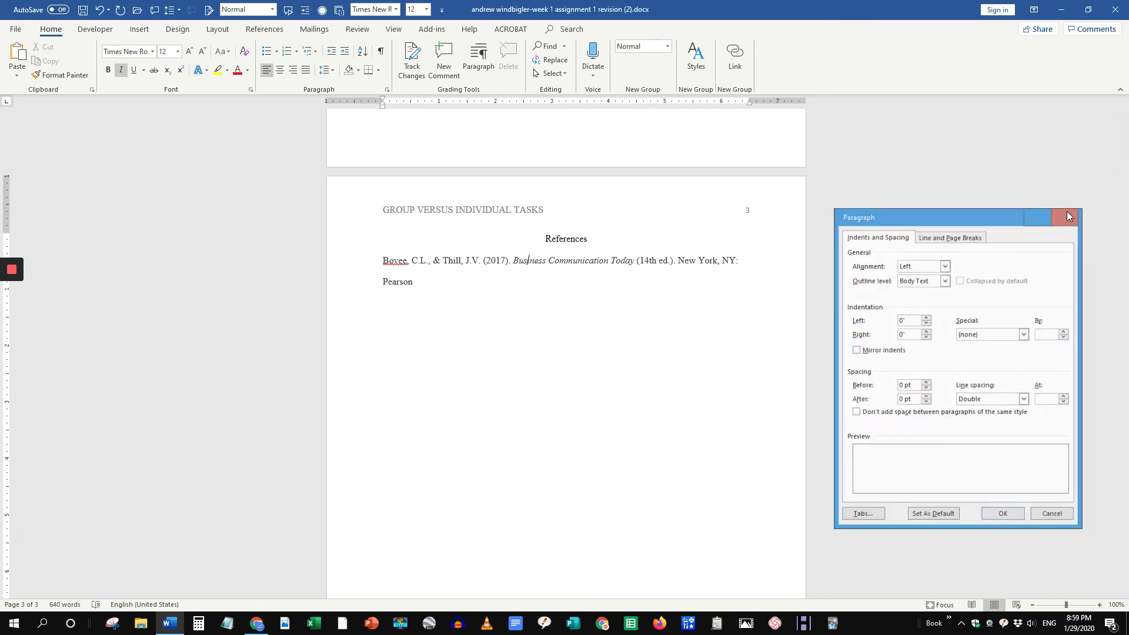
{"action": "left_click", "coordinate": [383, 262]}
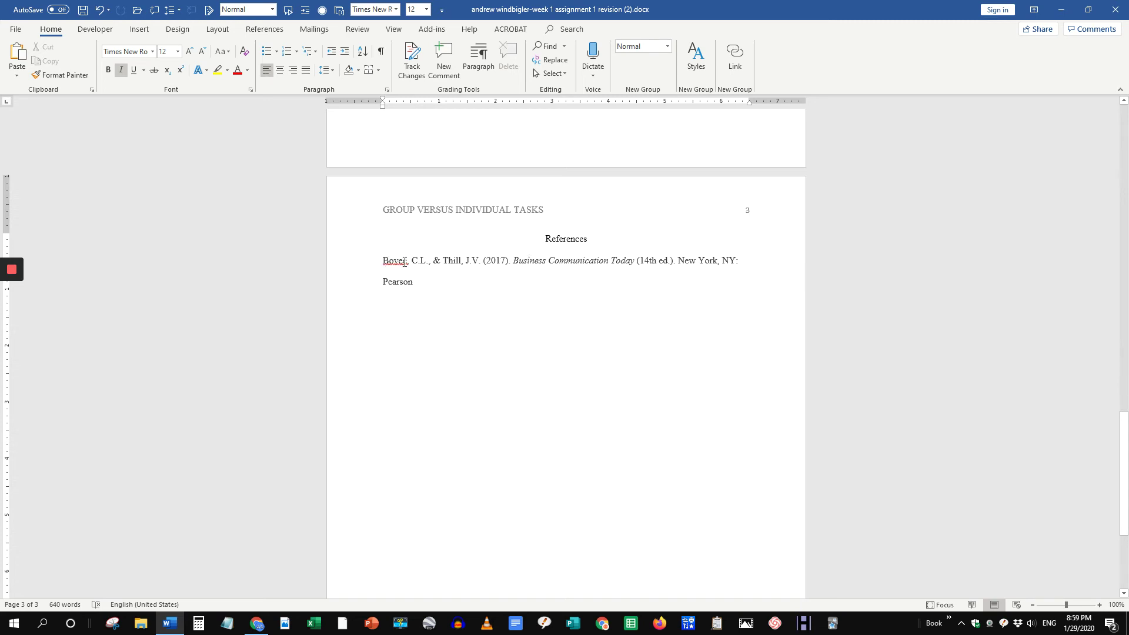
{"action": "right_click", "coordinate": [393, 262]}
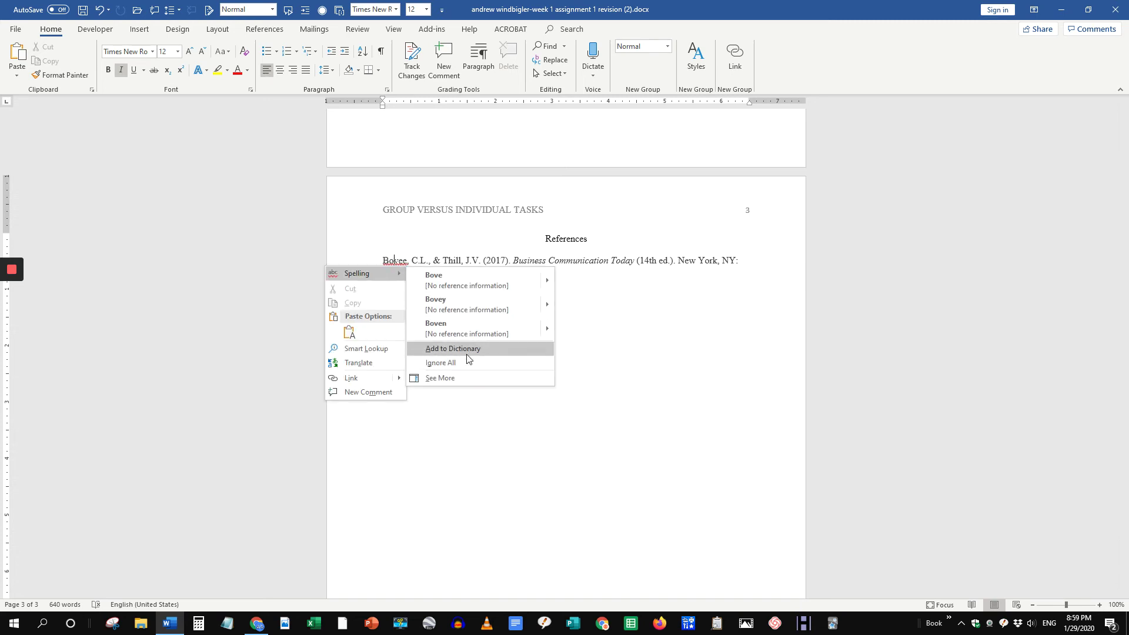
{"action": "left_click", "coordinate": [600, 321]}
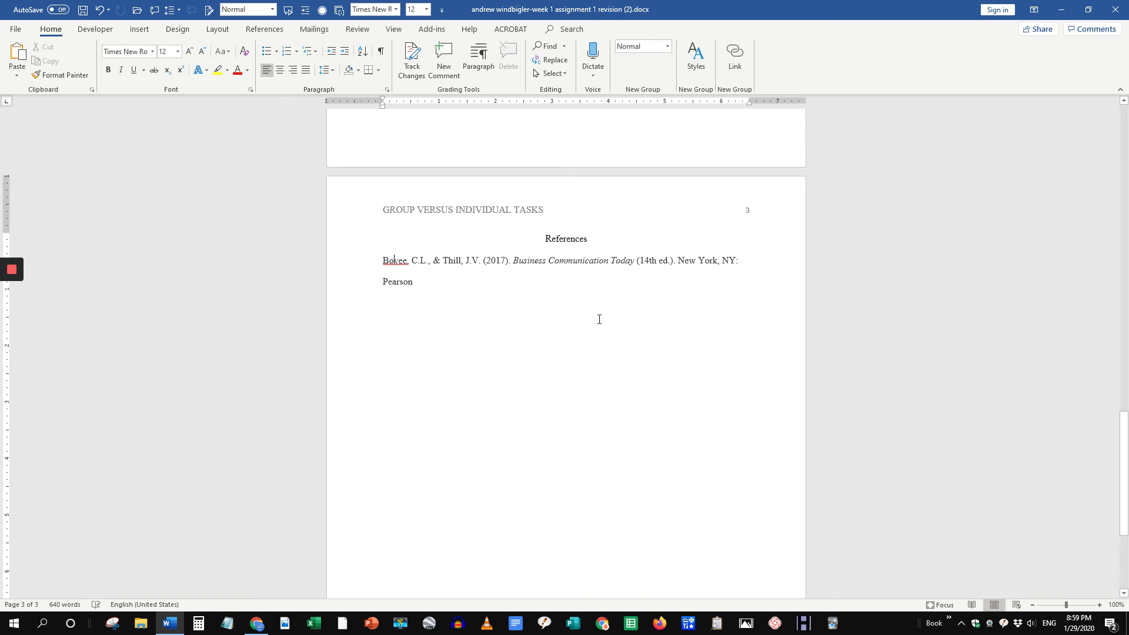
Step: Apply a 0.5" hanging indent to the reference entry below the References heading
{"action": "right_click", "coordinate": [558, 260]}
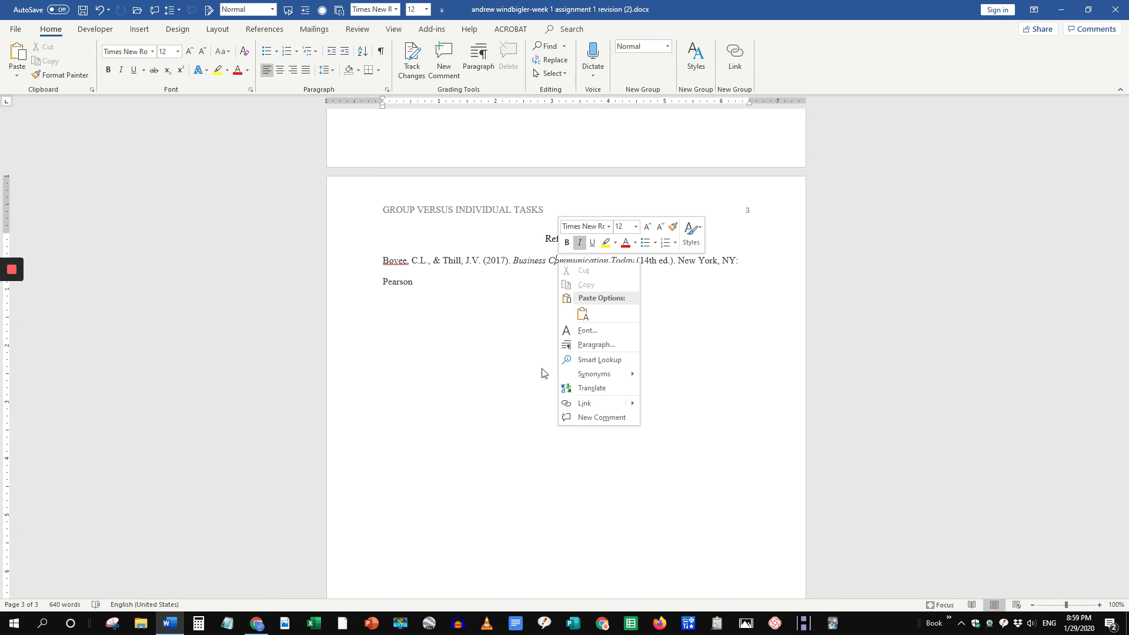
{"action": "mouse_move", "coordinate": [598, 378]}
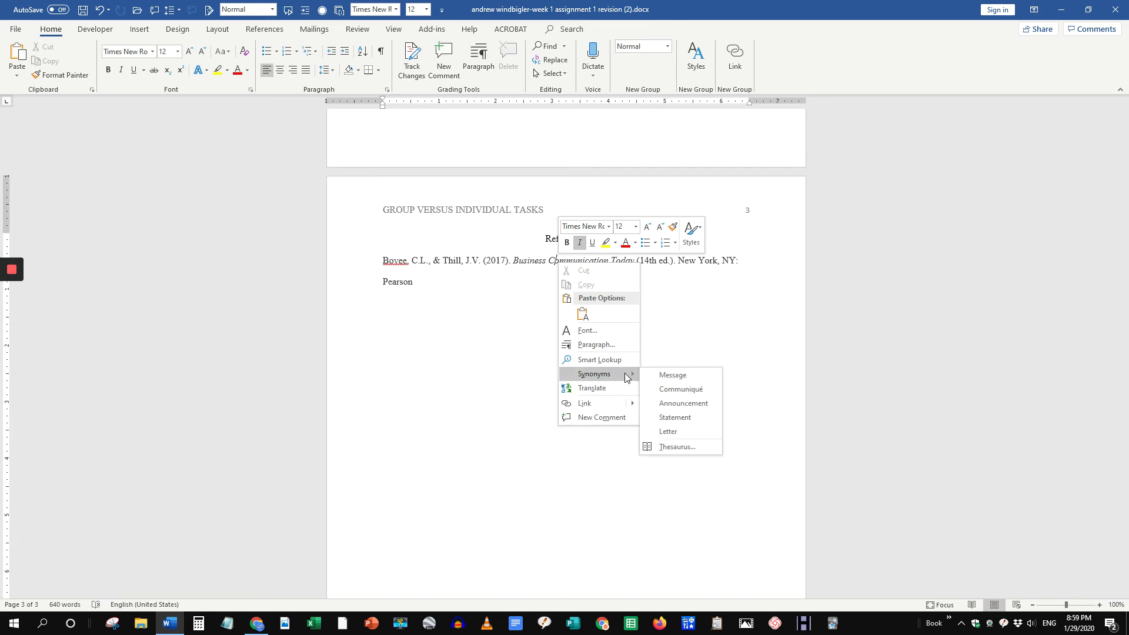
{"action": "left_click", "coordinate": [613, 343]}
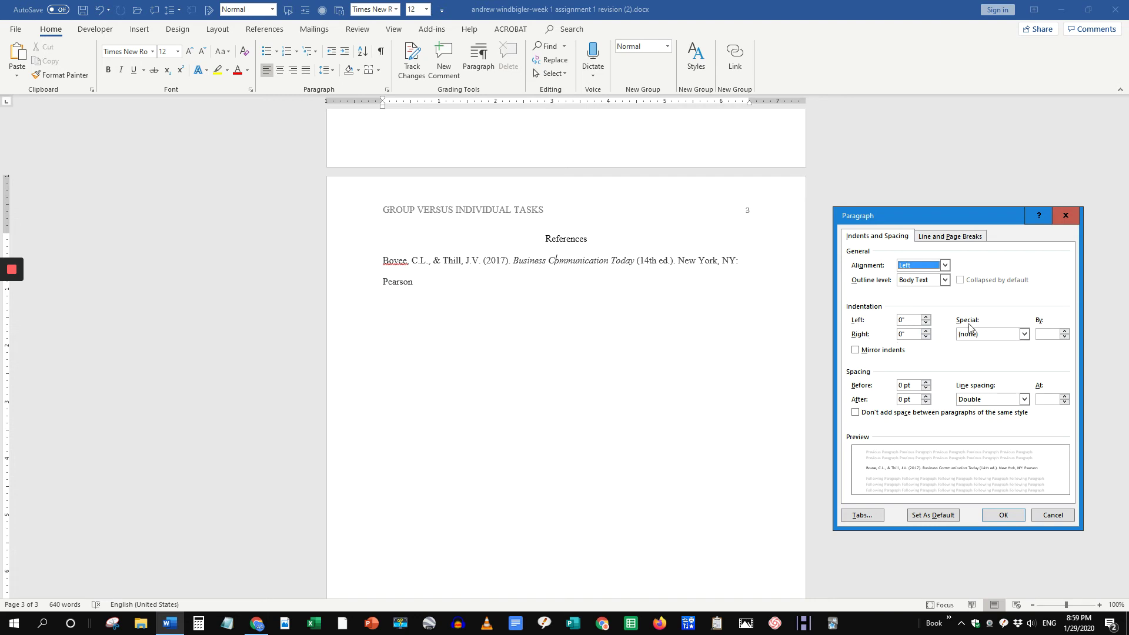
{"action": "left_click", "coordinate": [1024, 334]}
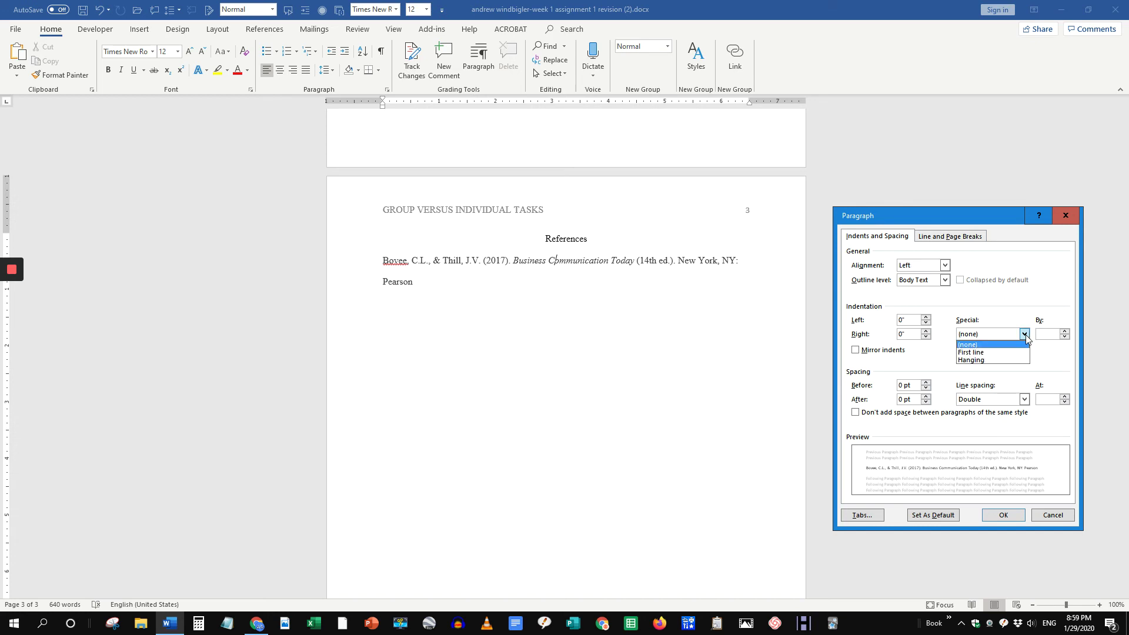
{"action": "left_click", "coordinate": [1000, 360]}
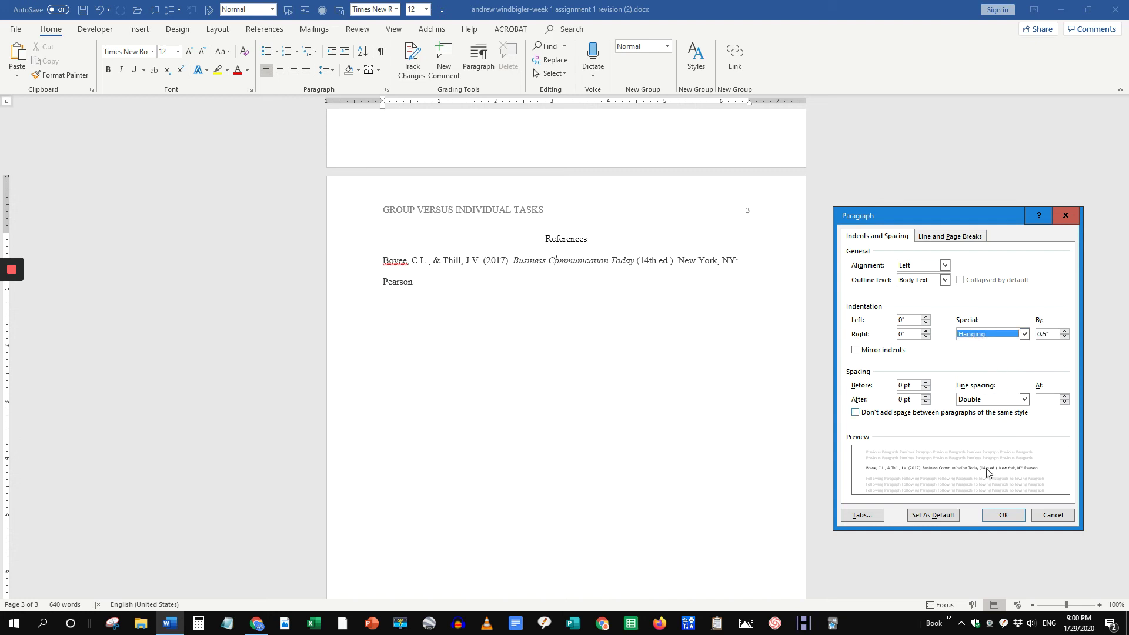
{"action": "left_click", "coordinate": [1003, 515]}
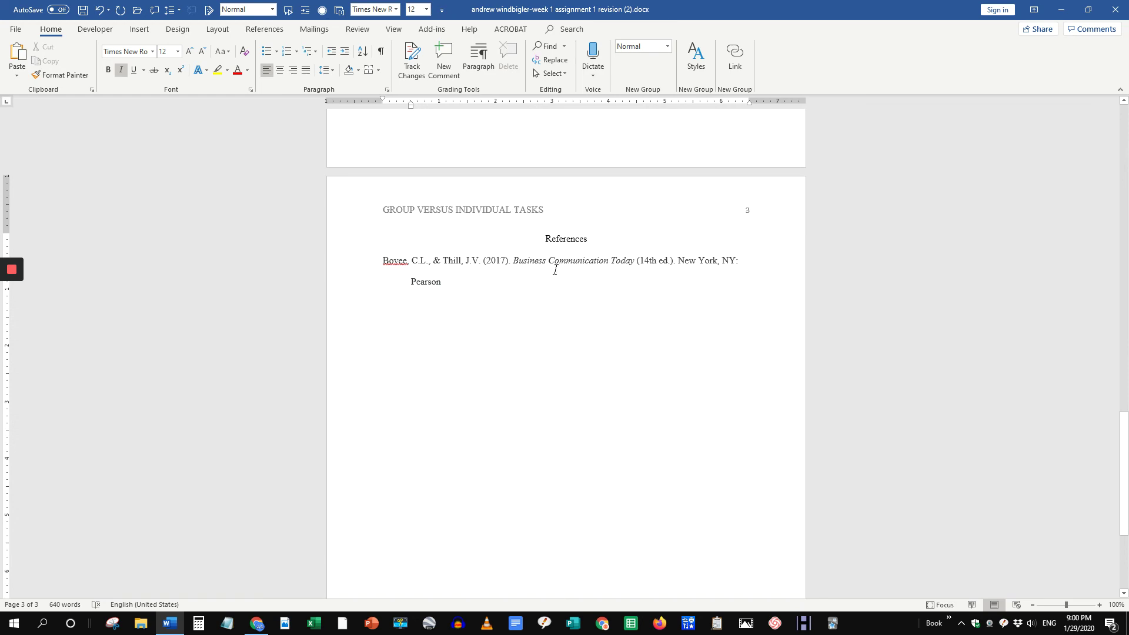
Step: Move the opening parenthesis of the in-text citation on page 2 so that only the year 2017 is enclosed
{"action": "scroll", "coordinate": [477, 392], "scroll_direction": "up", "scroll_amount": 10}
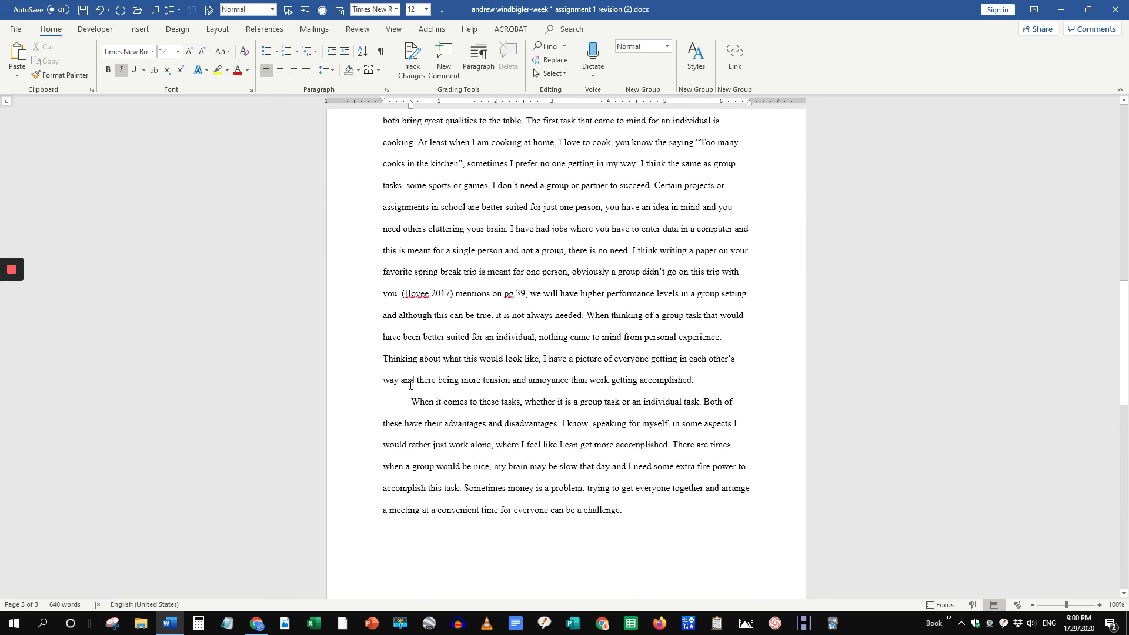
{"action": "scroll", "coordinate": [414, 374], "scroll_direction": "down", "scroll_amount": 3}
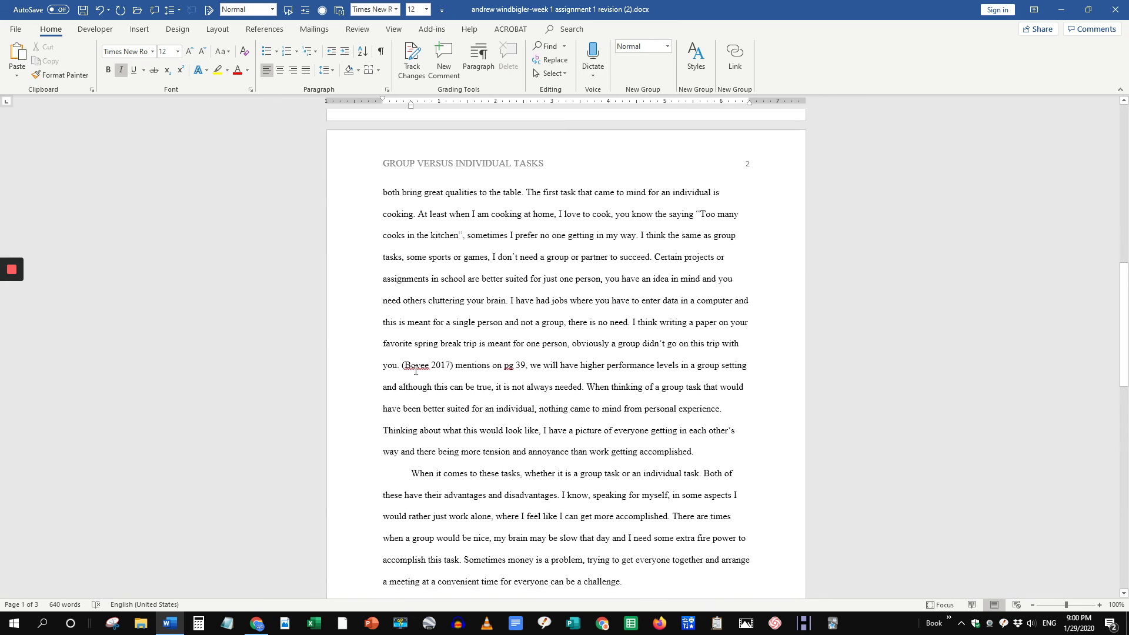
{"action": "scroll", "coordinate": [436, 353], "scroll_direction": "up", "scroll_amount": 4}
{"action": "scroll", "coordinate": [437, 354], "scroll_direction": "up", "scroll_amount": 5}
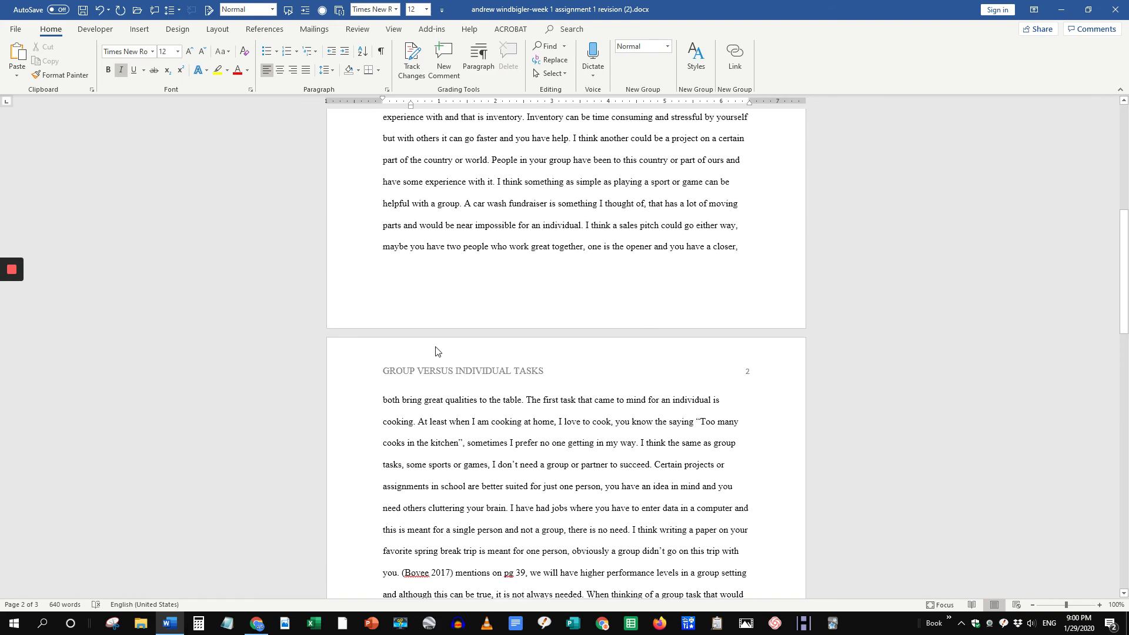
{"action": "scroll", "coordinate": [433, 351], "scroll_direction": "down", "scroll_amount": 2}
{"action": "scroll", "coordinate": [434, 352], "scroll_direction": "down", "scroll_amount": 4}
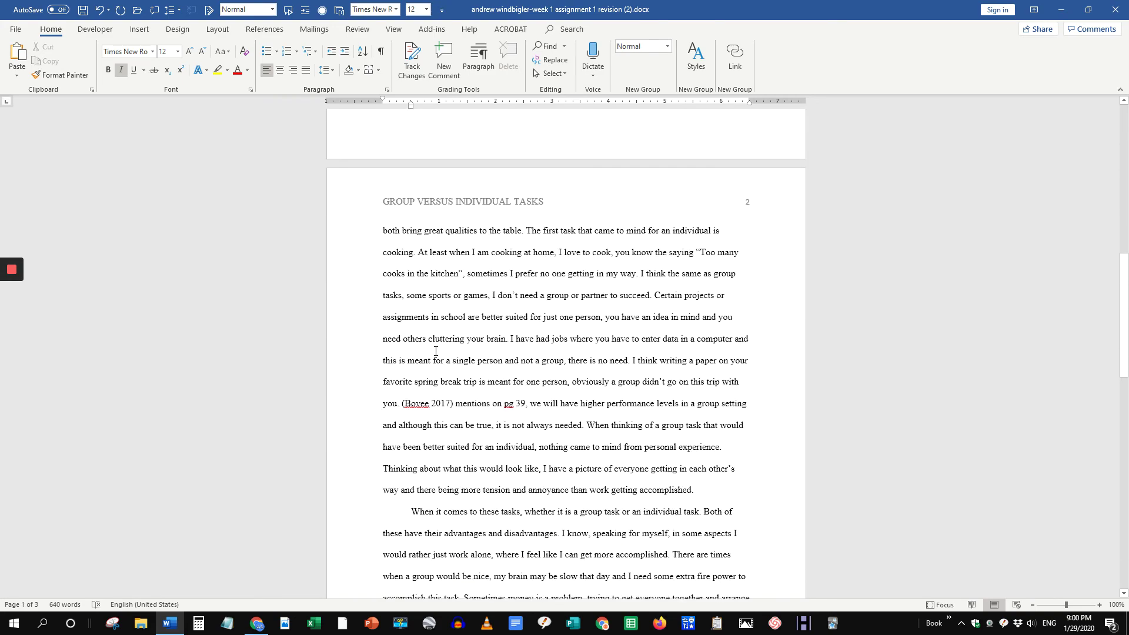
{"action": "left_click", "coordinate": [403, 320]}
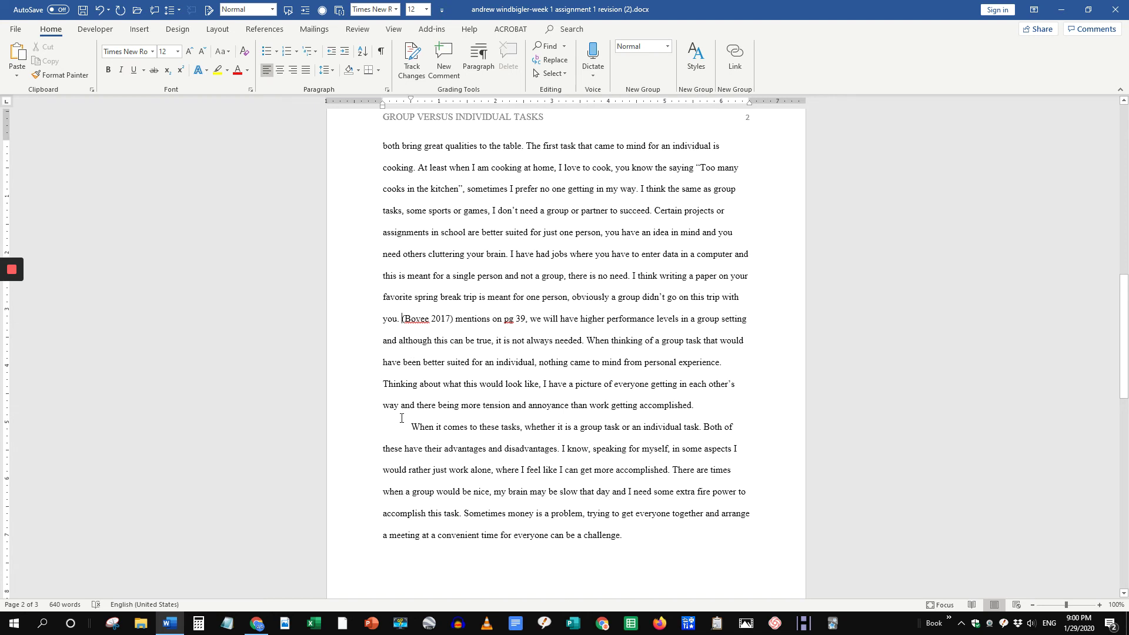
{"action": "key", "text": "Delete"}
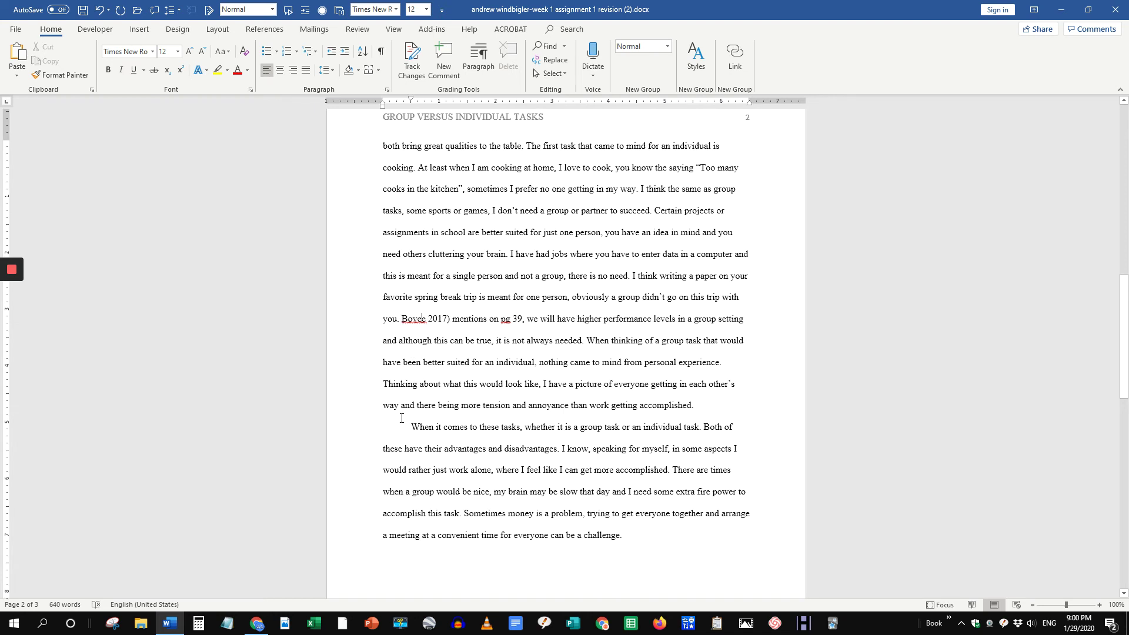
{"action": "type", "text": "("}
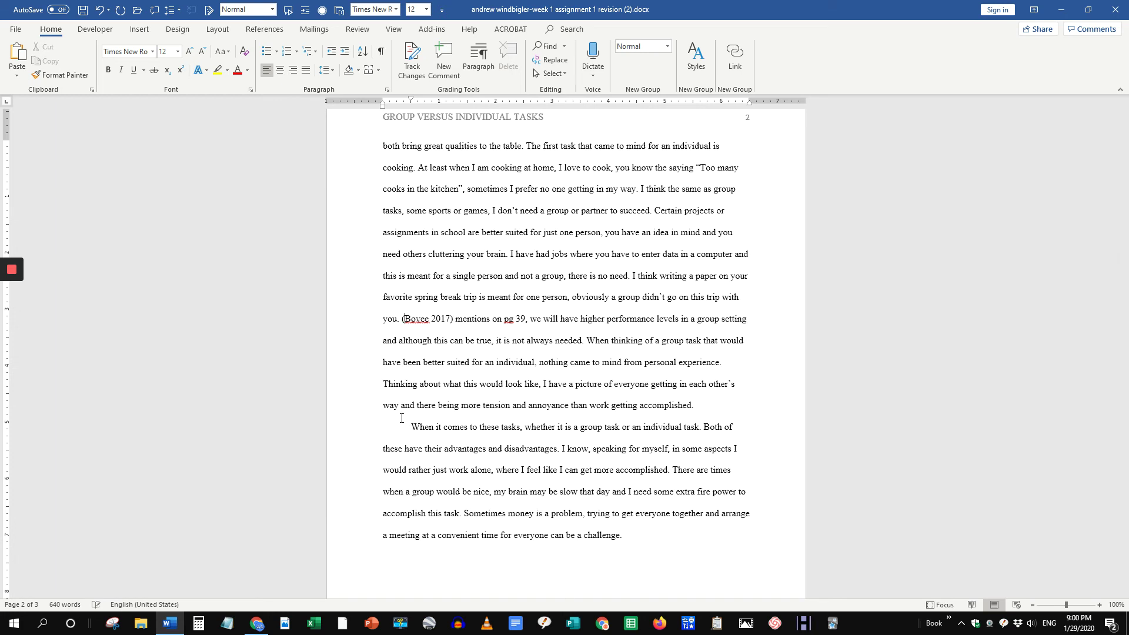
{"action": "key", "text": "Delete"}
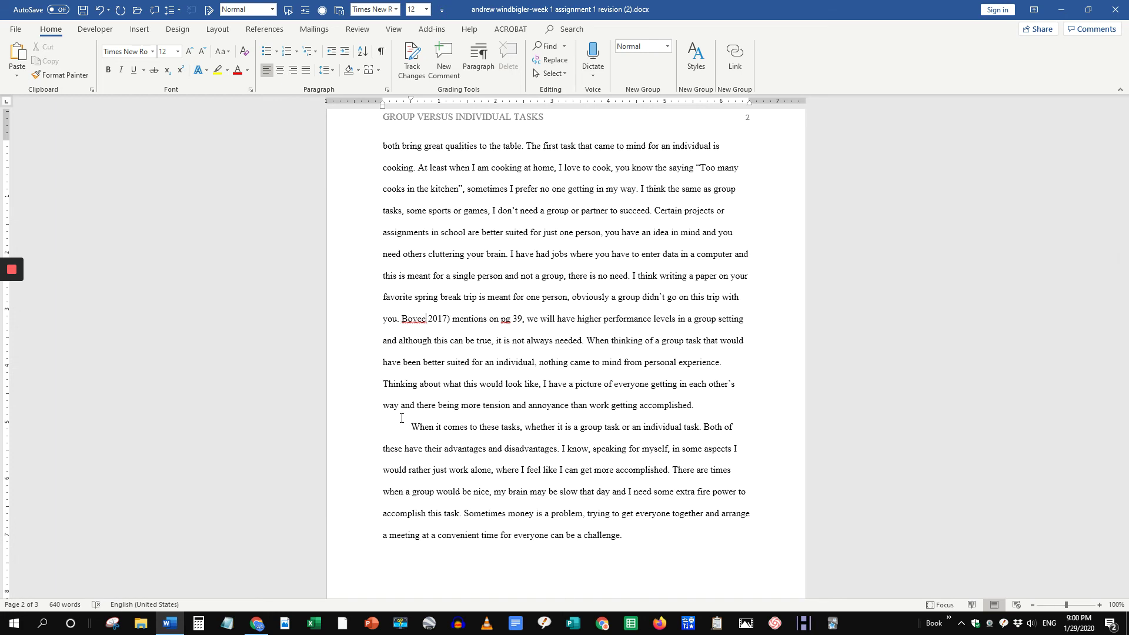
{"action": "key", "text": "Right"}
{"action": "type", "text": "("}
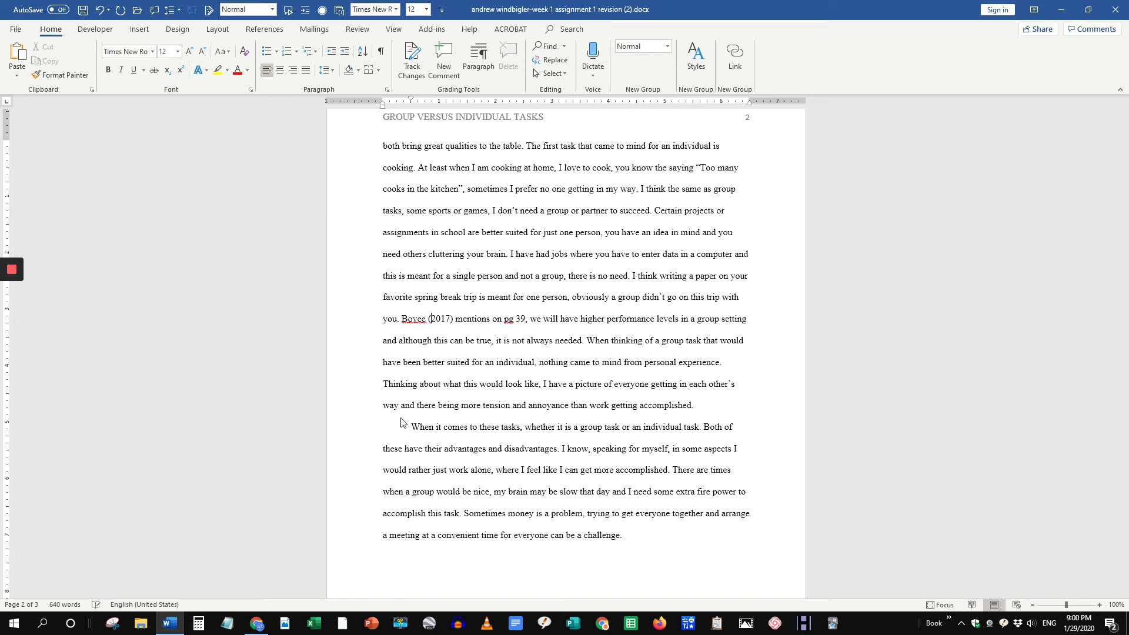
Step: Replace "on pg 39," after "mentions" in the cited sentence with the word "that"
{"action": "key", "text": "Left"}
{"action": "key", "text": "Delete"}
{"action": "key", "text": "Delete"}
{"action": "key", "text": "Delete"}
{"action": "key", "text": "Delete"}
{"action": "key", "text": "Delete"}
{"action": "key", "text": "Delete"}
{"action": "key", "text": "Delete"}
{"action": "key", "text": "Delete"}
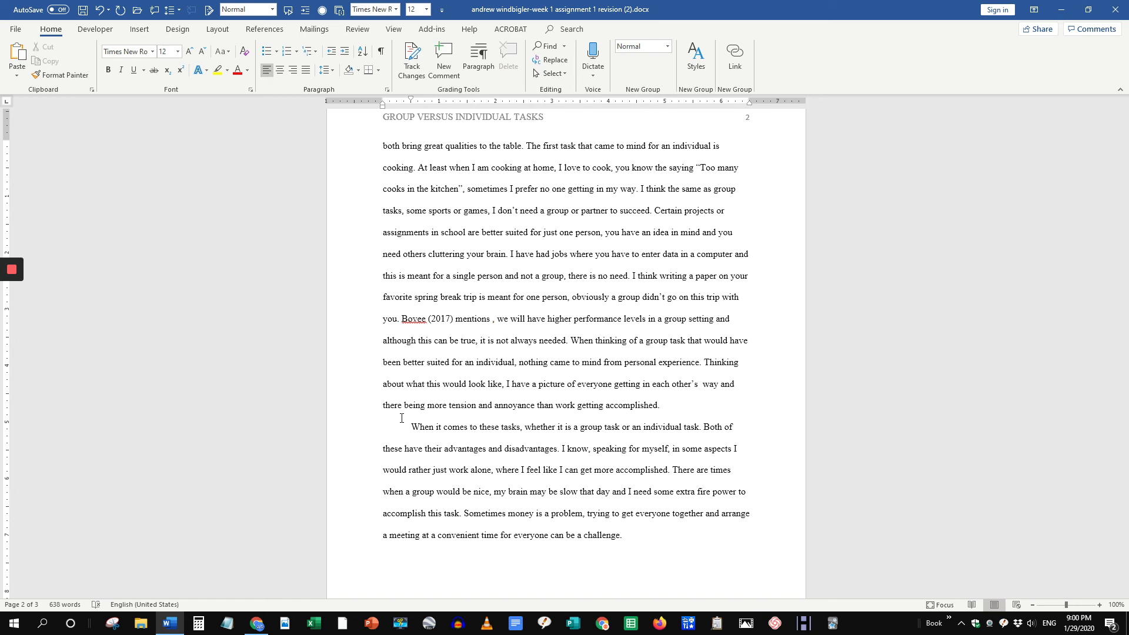
{"action": "key", "text": "Delete"}
{"action": "key", "text": "Delete"}
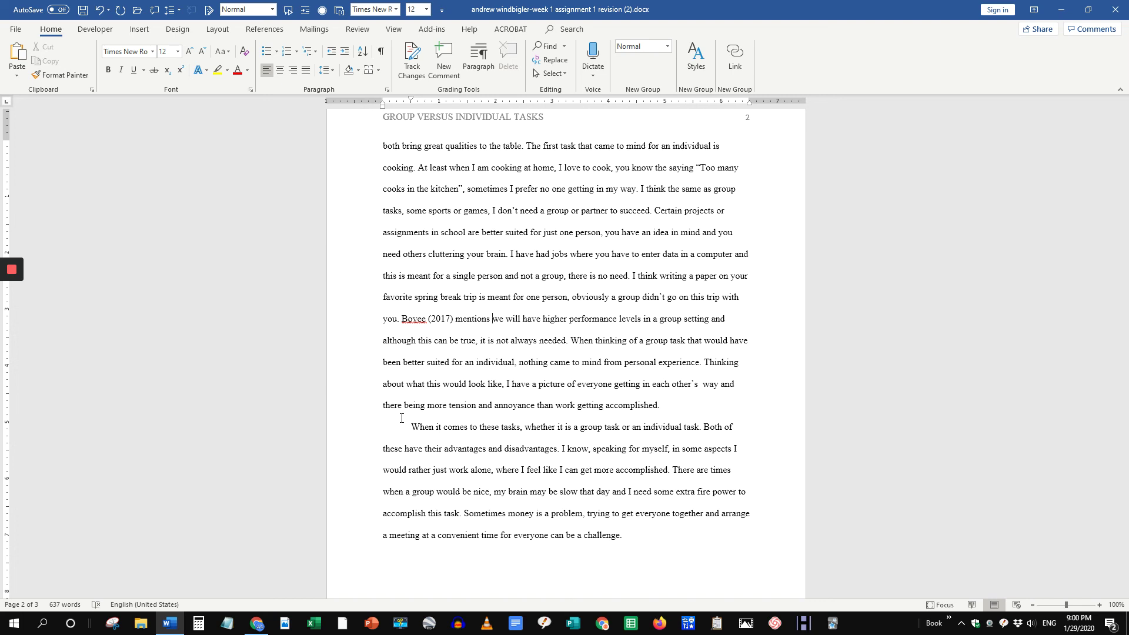
{"action": "type", "text": "that"}
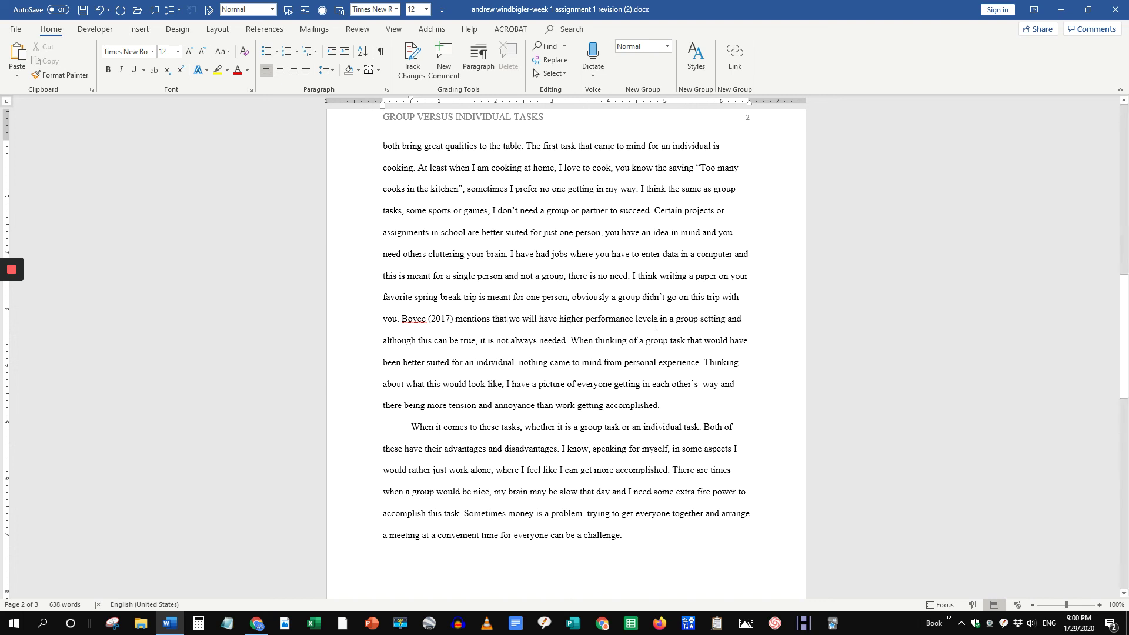
Step: Add the page citation "(p. 39)" after "it is not always needed", before the sentence's closing period
{"action": "left_click", "coordinate": [566, 342]}
{"action": "type", "text": "."}
{"action": "type", "text": "("}
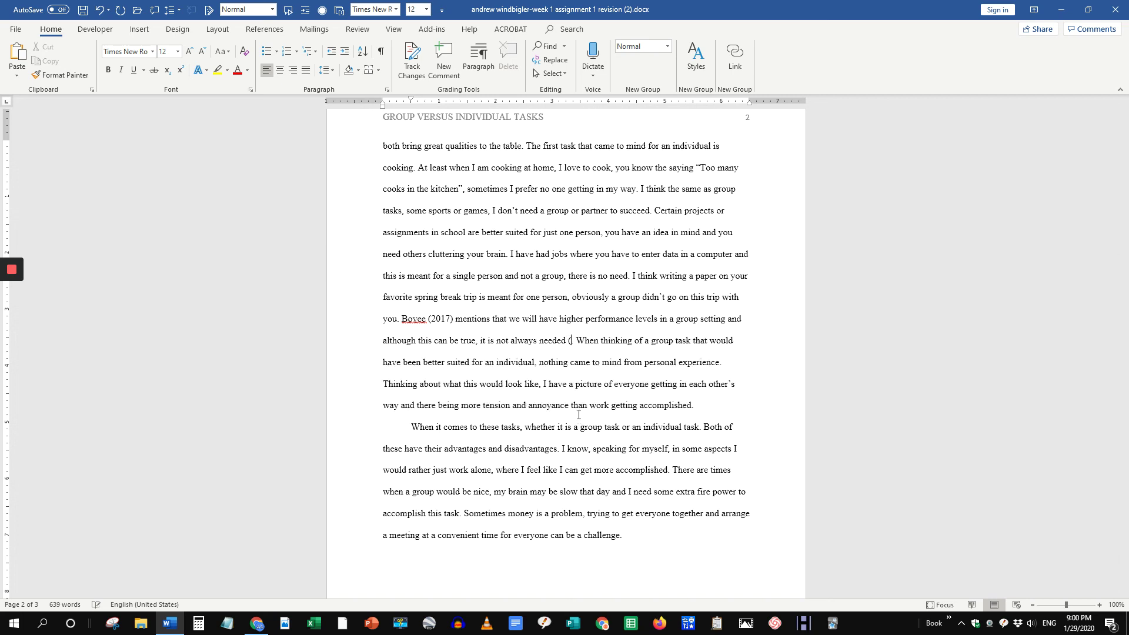
{"action": "type", "text": "p."}
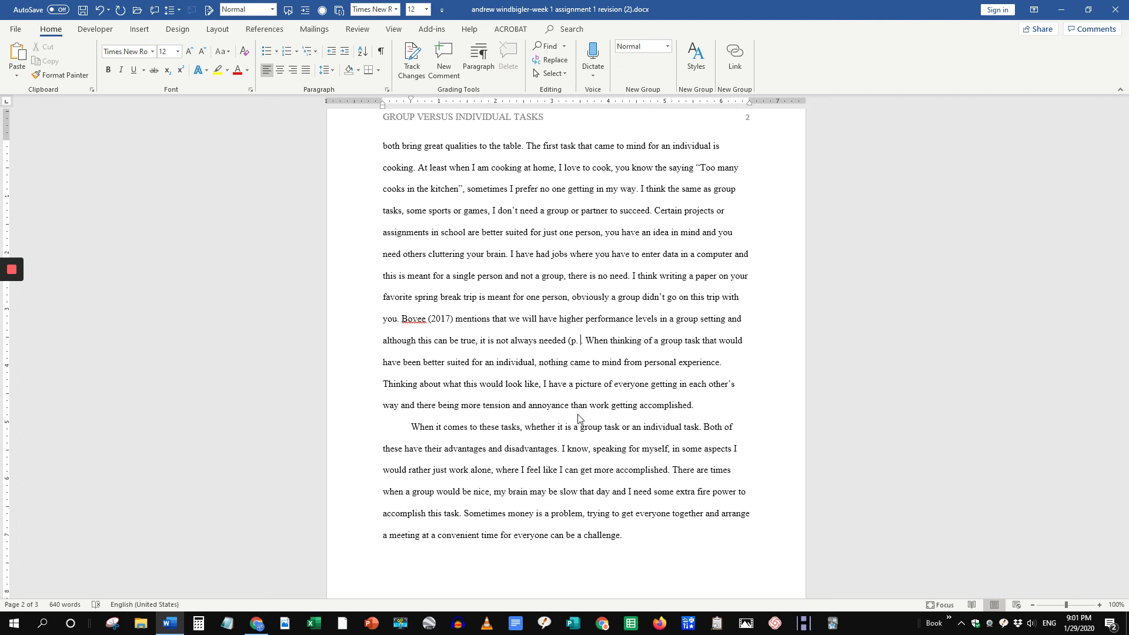
{"action": "type", "text": " 39"}
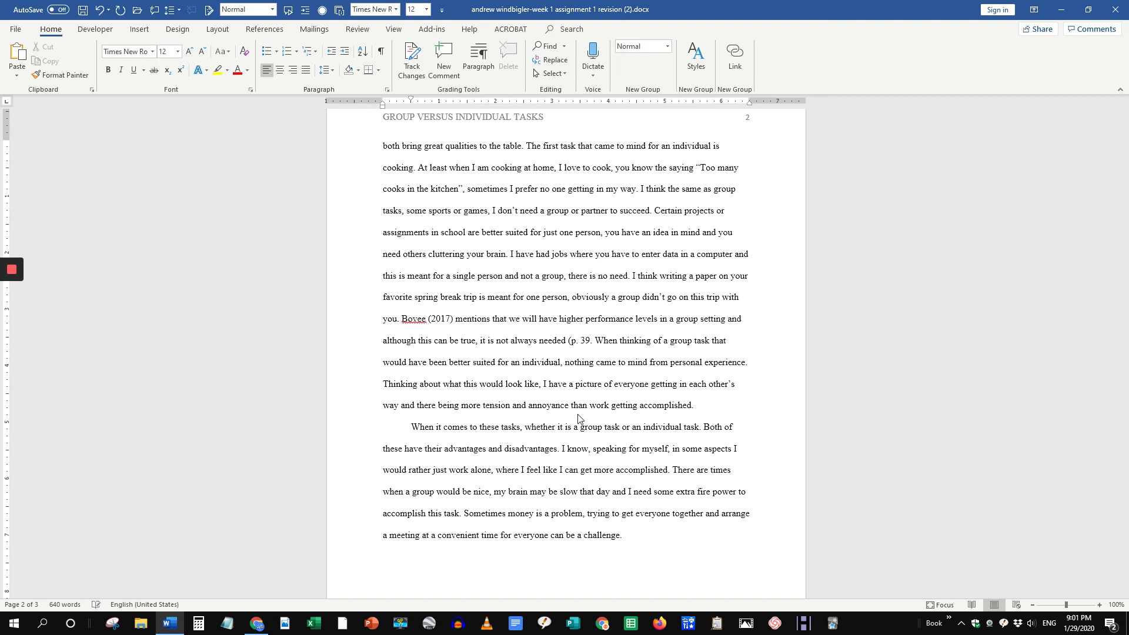
{"action": "type", "text": ")"}
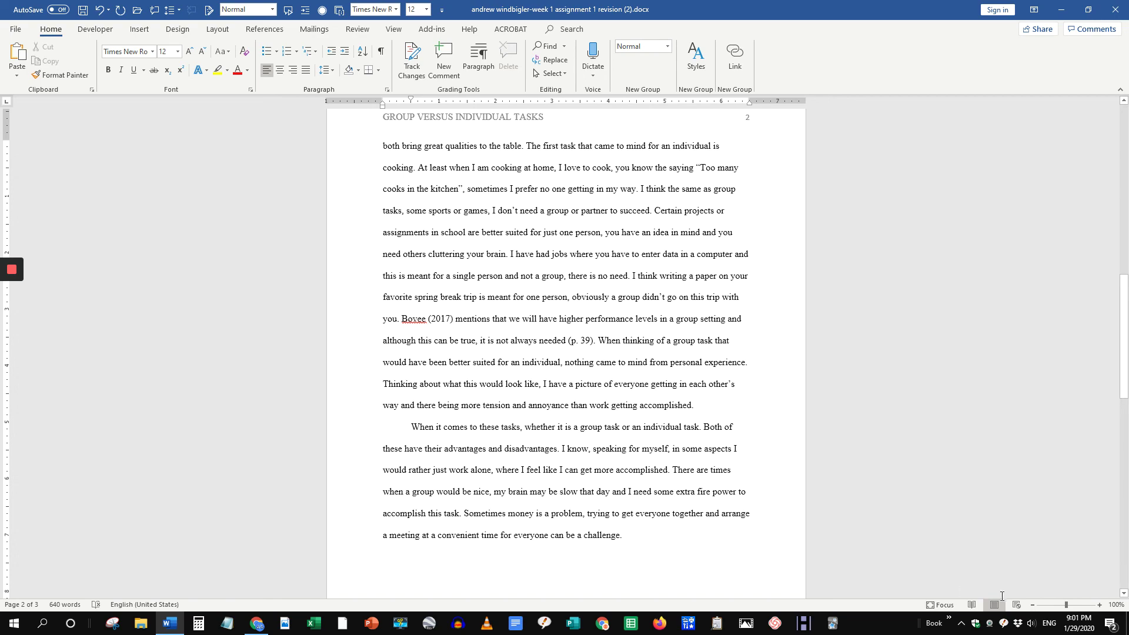
Step: Try an extra period after "needed" before the (p. 39) citation, and remove it again
{"action": "left_click", "coordinate": [1099, 605]}
{"action": "left_click", "coordinate": [1099, 605]}
{"action": "left_click", "coordinate": [1100, 605]}
{"action": "left_click", "coordinate": [1100, 605]}
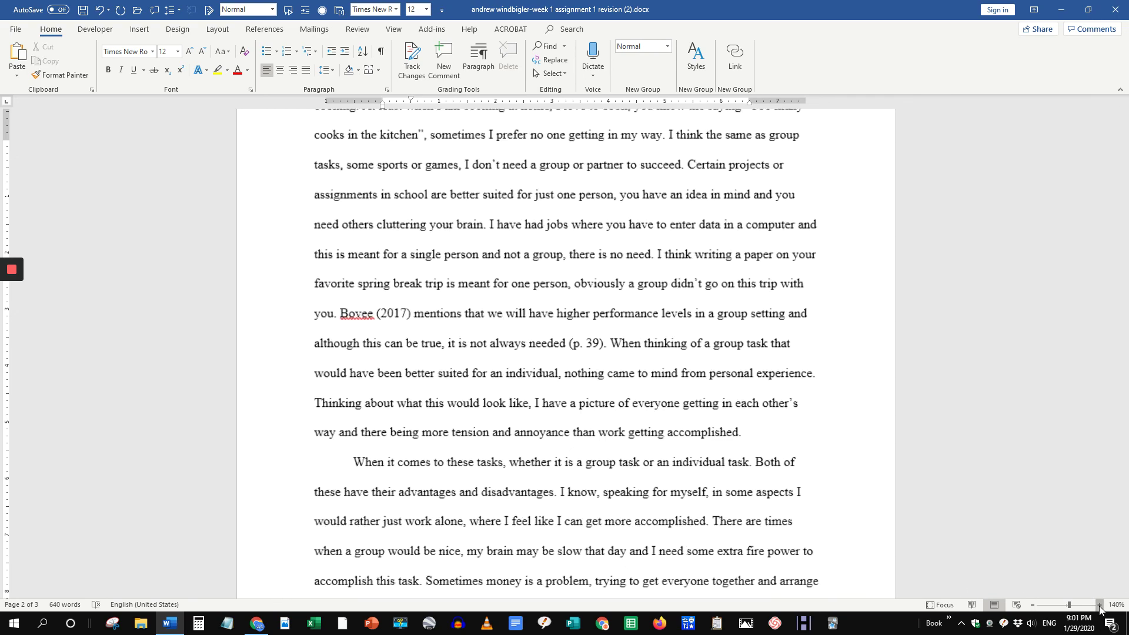
{"action": "left_click", "coordinate": [1099, 606]}
{"action": "left_click", "coordinate": [1100, 605]}
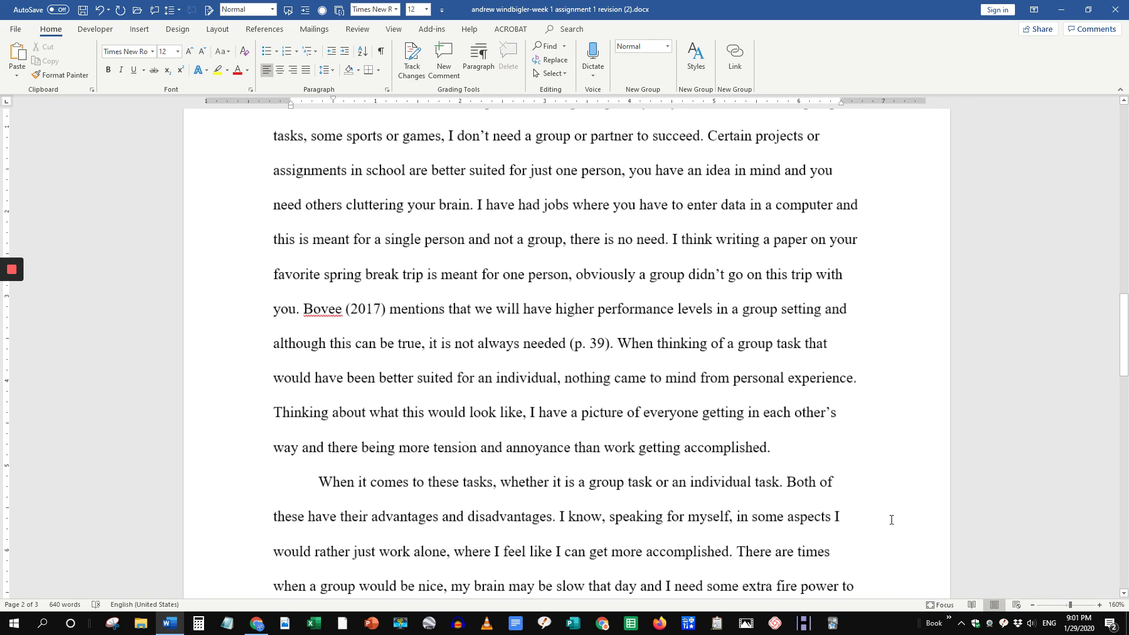
{"action": "left_click", "coordinate": [610, 345]}
{"action": "left_click", "coordinate": [567, 345]}
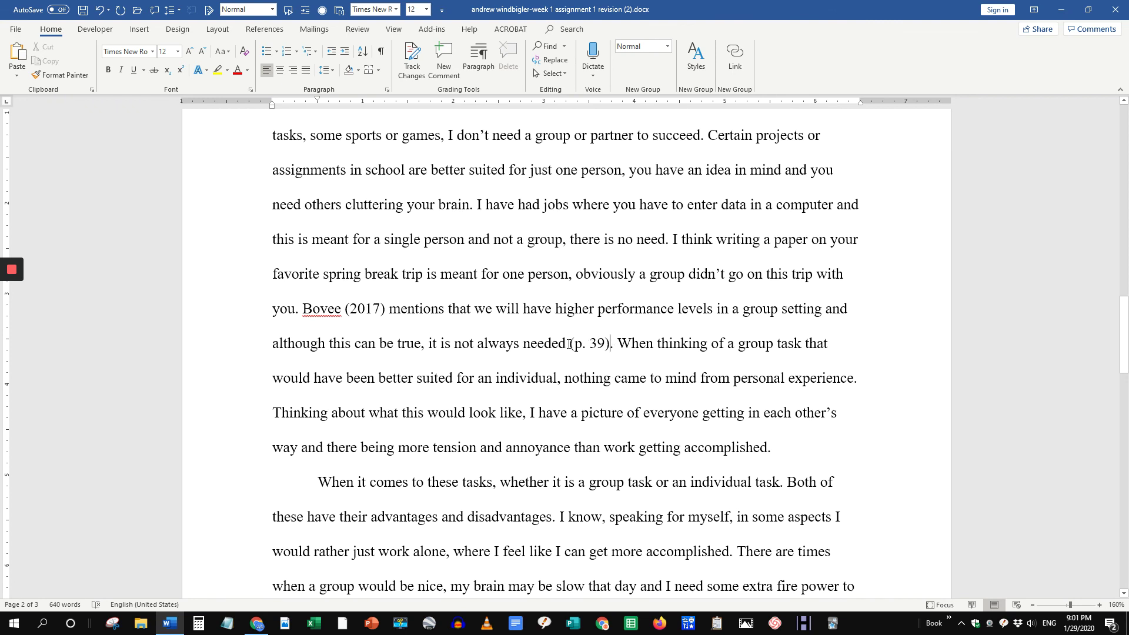
{"action": "type", "text": "."}
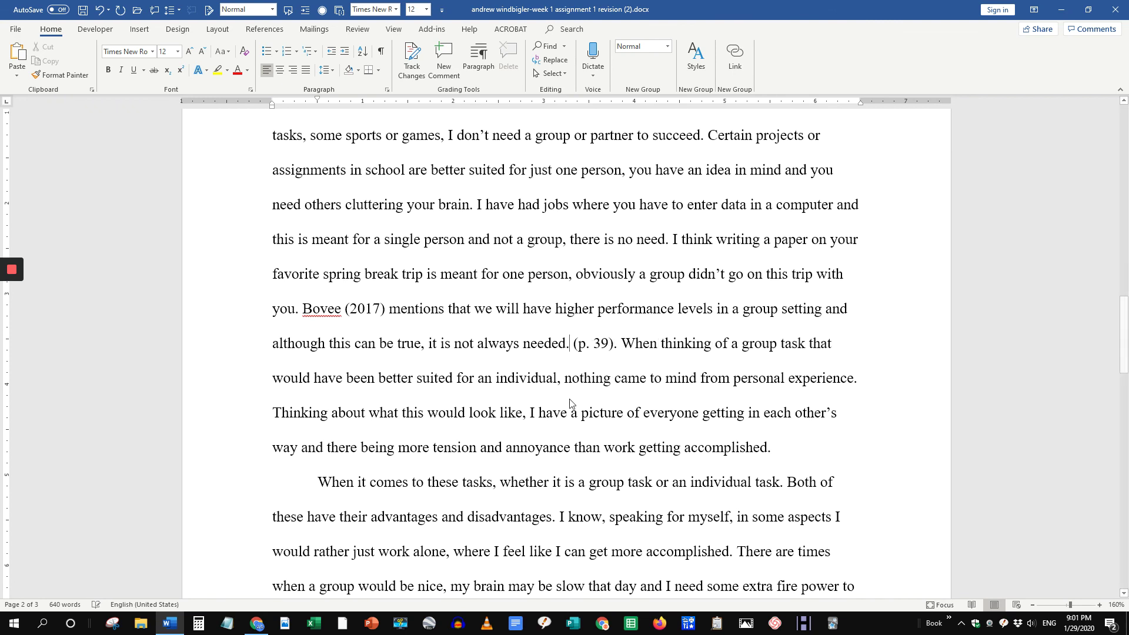
{"action": "key", "text": "Delete"}
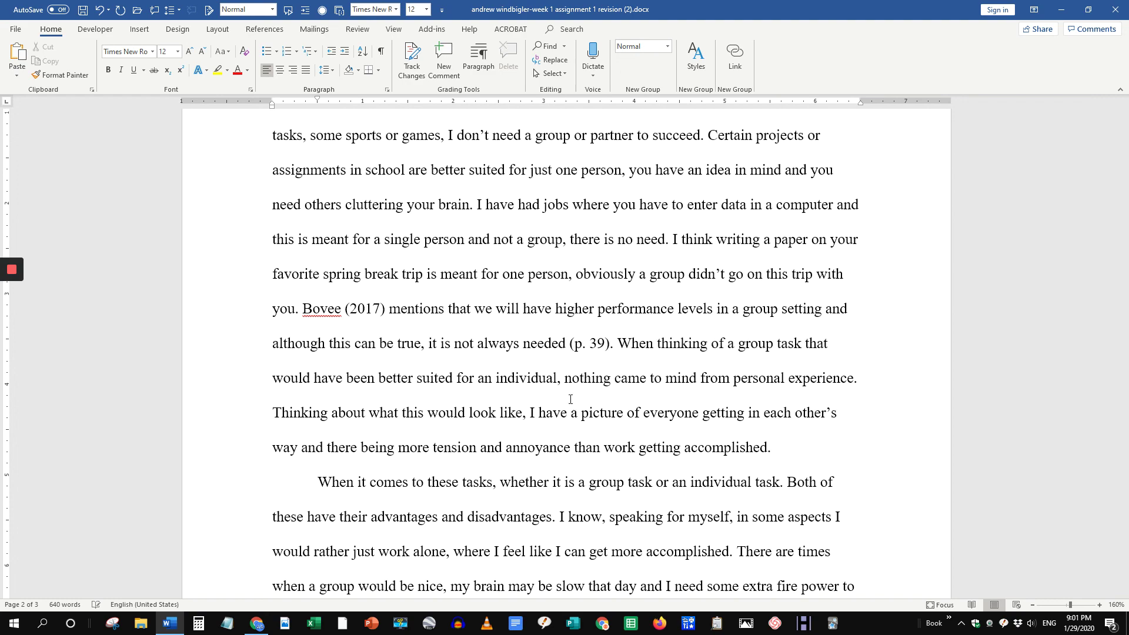
{"action": "scroll", "coordinate": [523, 394], "scroll_direction": "down", "scroll_amount": 3}
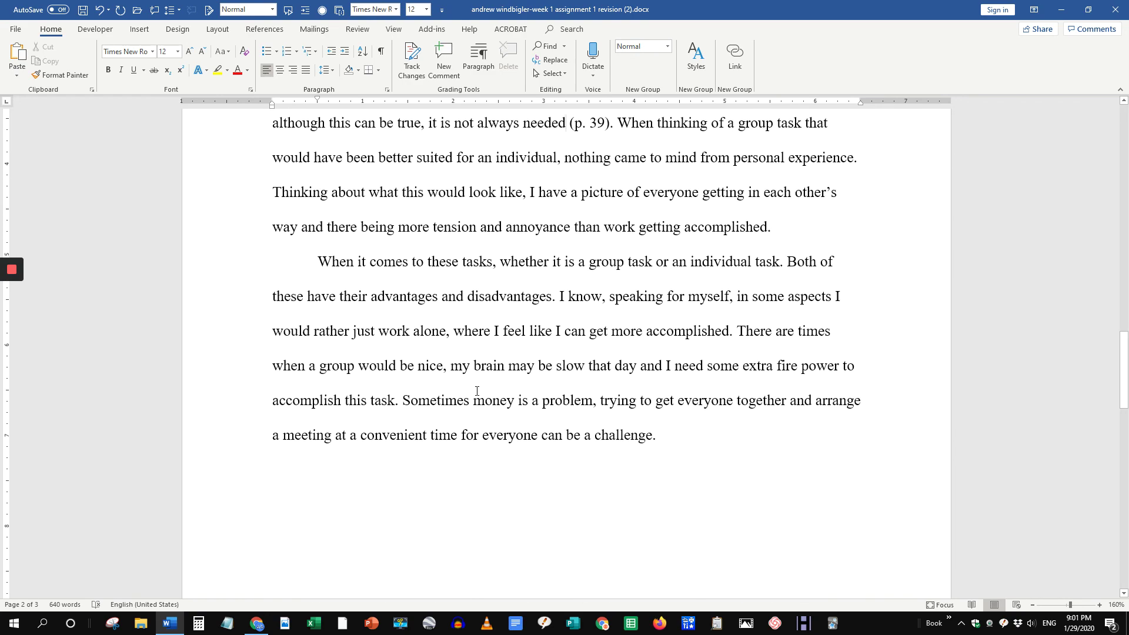
{"action": "scroll", "coordinate": [477, 391], "scroll_direction": "up", "scroll_amount": 10}
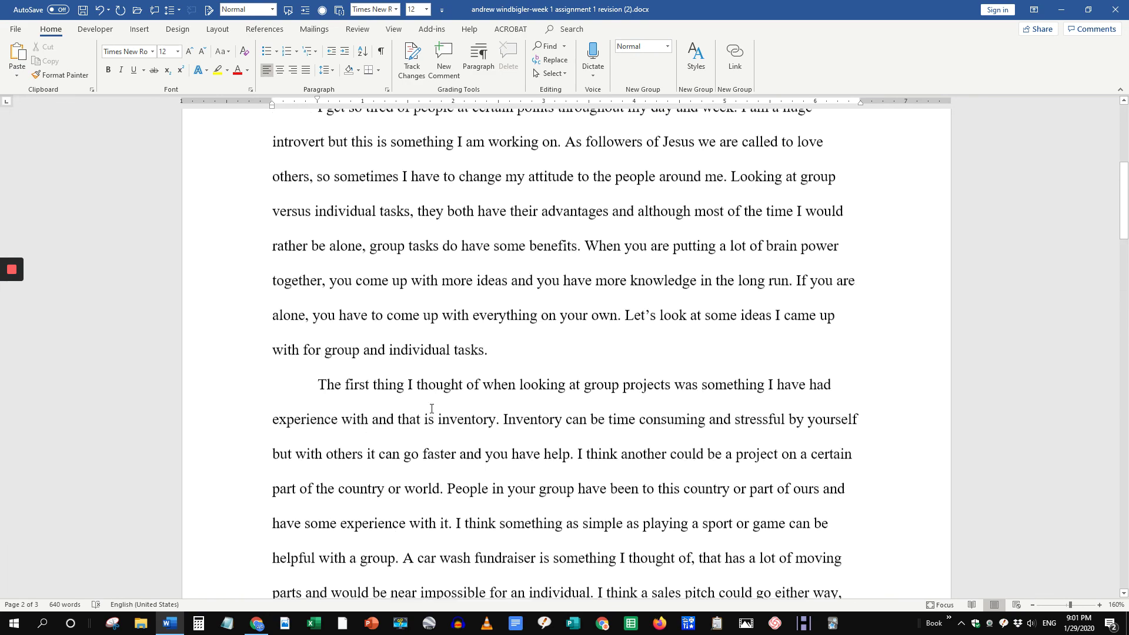
{"action": "scroll", "coordinate": [432, 408], "scroll_direction": "up", "scroll_amount": 4}
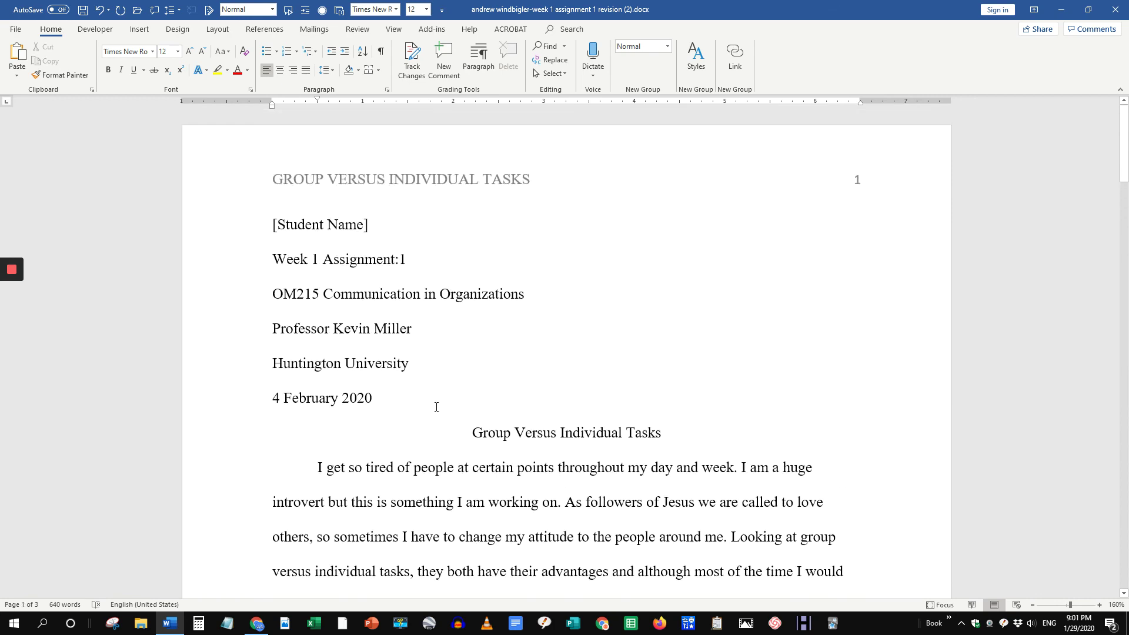
{"action": "scroll", "coordinate": [449, 384], "scroll_direction": "down", "scroll_amount": 4}
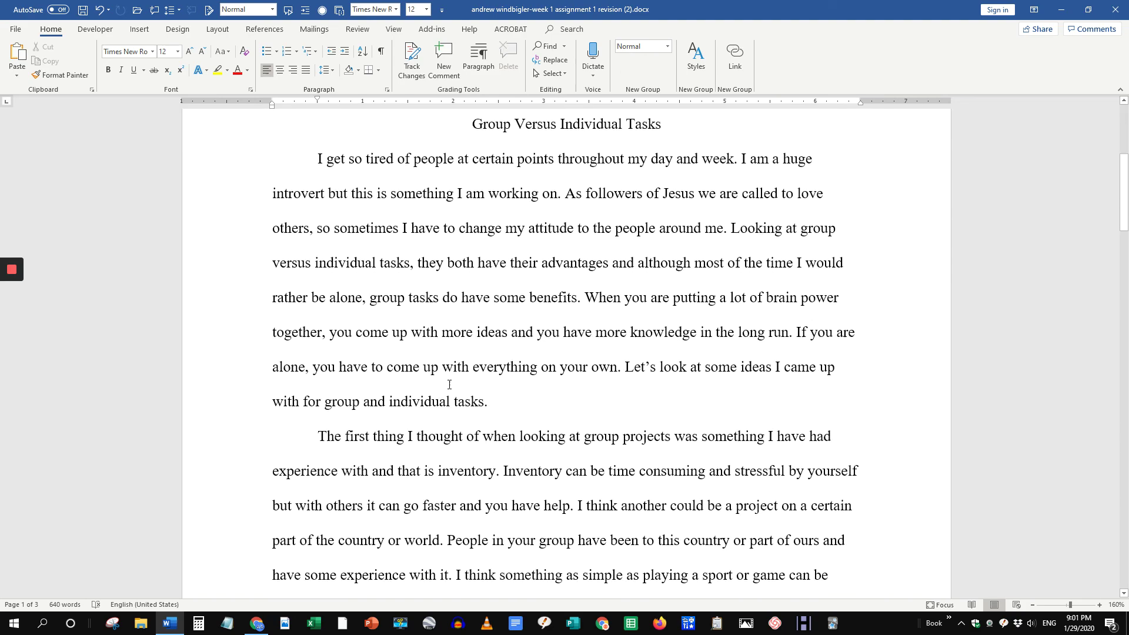
{"action": "scroll", "coordinate": [446, 397], "scroll_direction": "up", "scroll_amount": 4}
{"action": "mouse_move", "coordinate": [12, 270]}
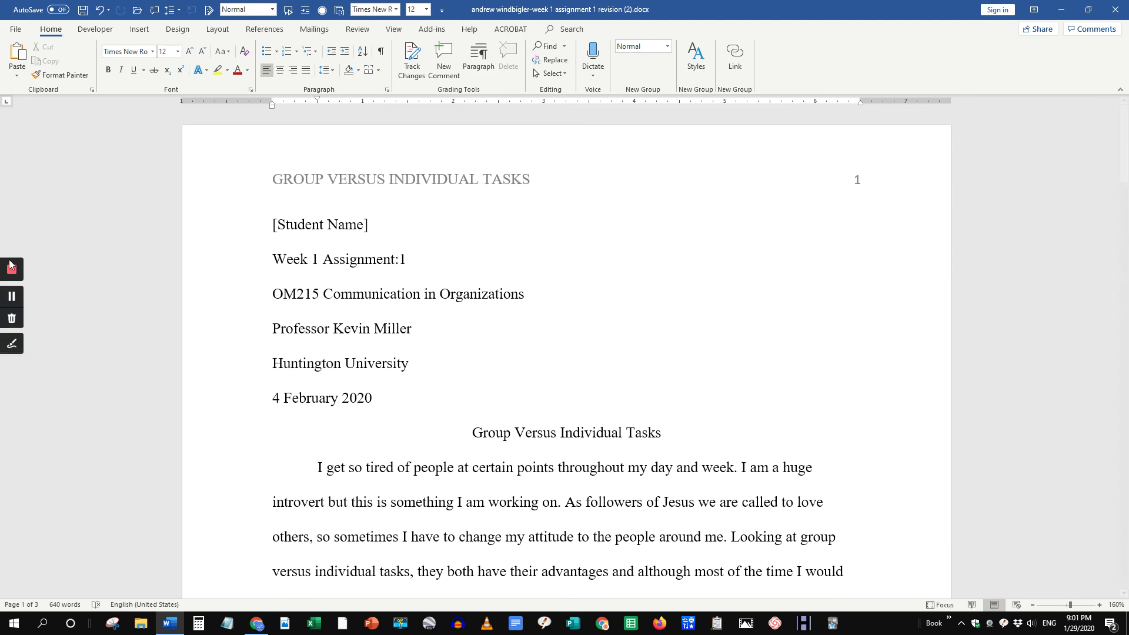